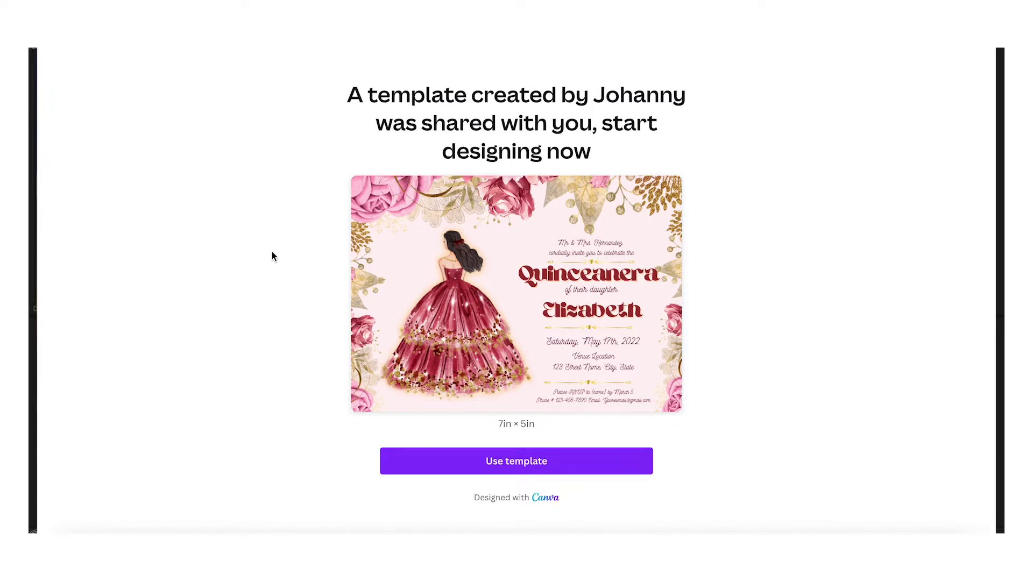
Open the shared quinceanera invitation template for editing by signing in with a Google account, skipping the introductory tour
left_click(545, 466)
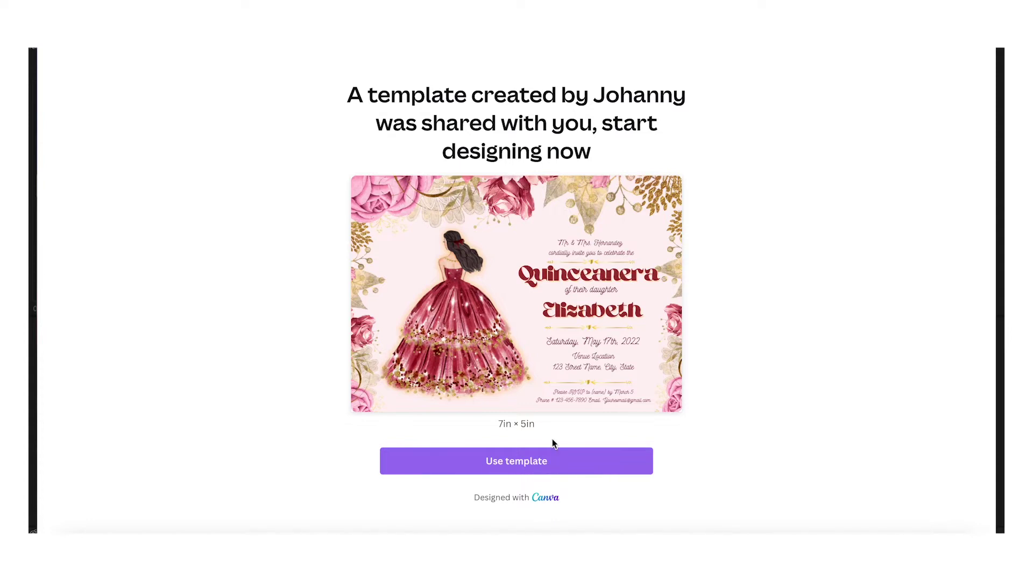
left_click(572, 465)
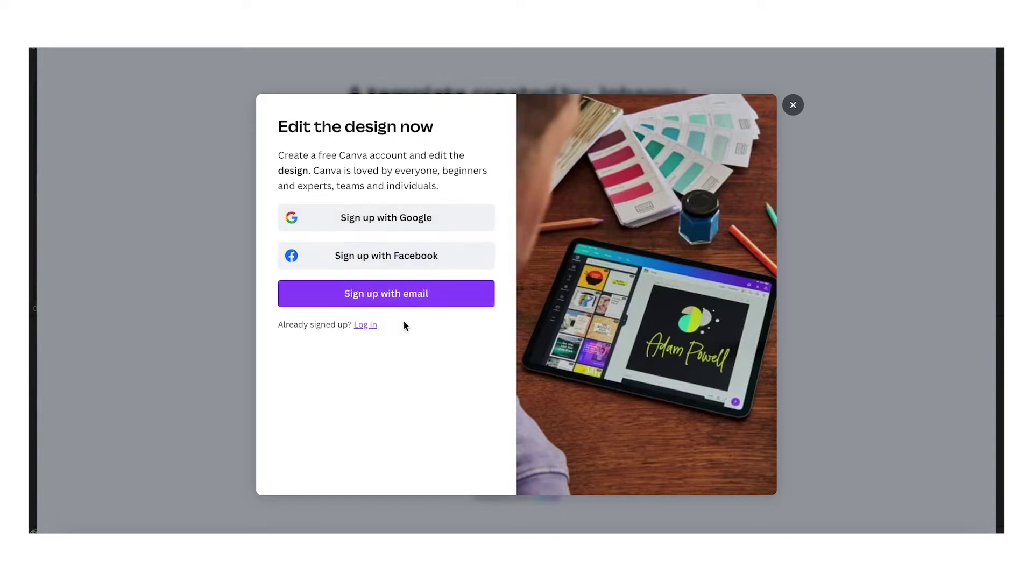
left_click(390, 218)
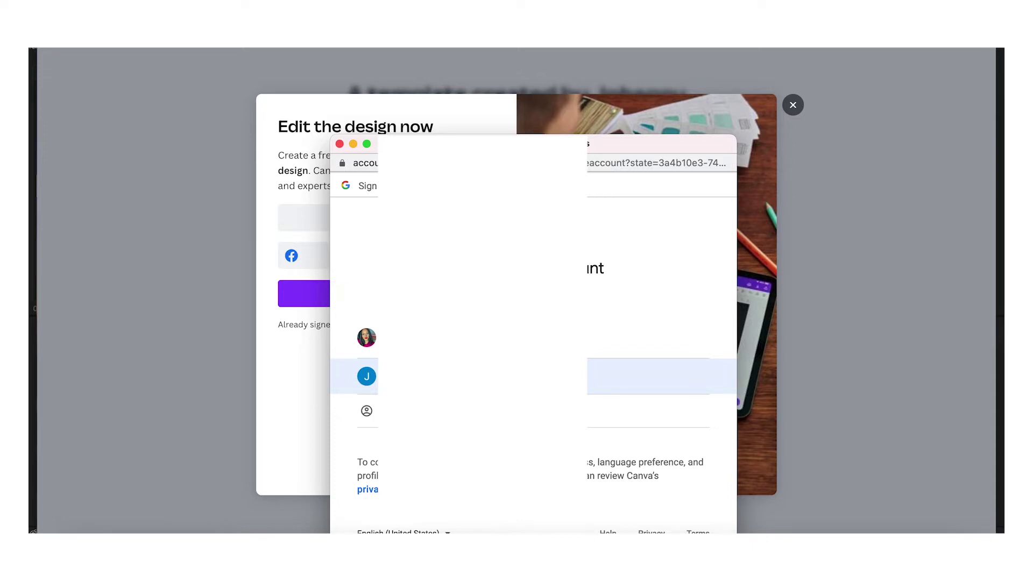
left_click(497, 377)
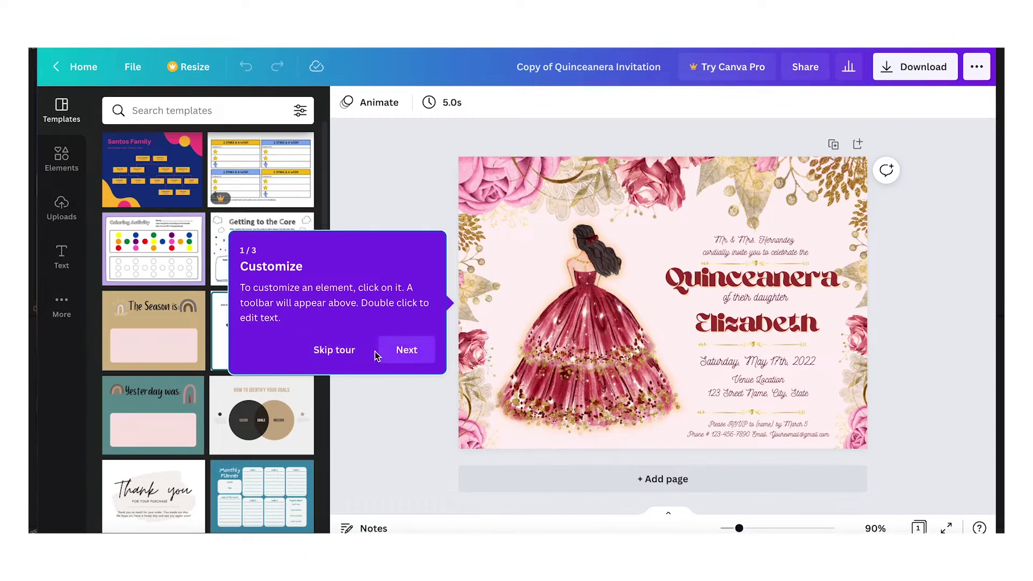
left_click(349, 355)
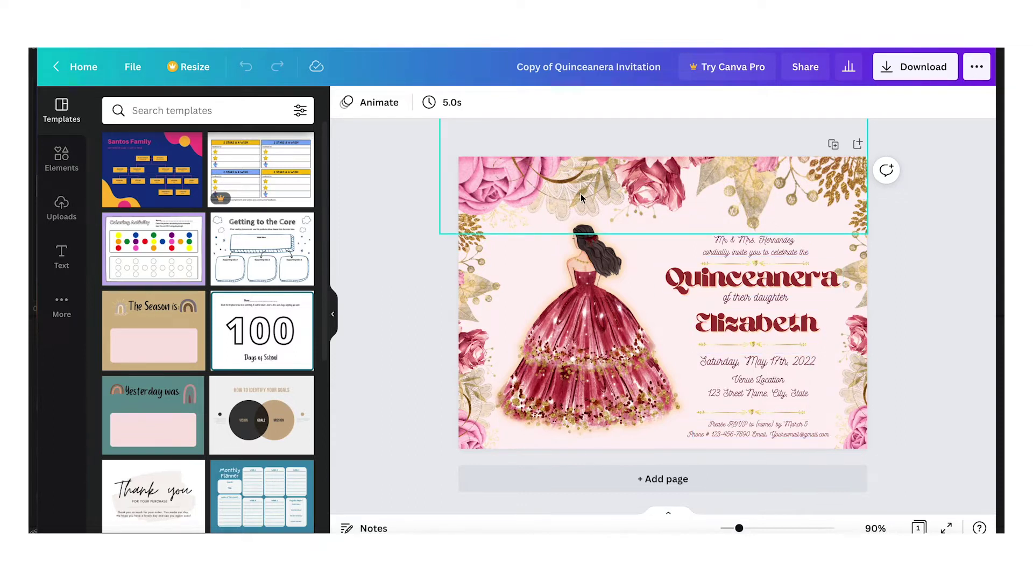
Enlarge the illustration of the woman in the red gown slightly and reposition it beside the invitation text, below the flowers
mouse_move(559, 278)
left_mouse_down()
mouse_move(572, 295)
mouse_move(559, 287)
mouse_move(565, 282)
left_mouse_up()
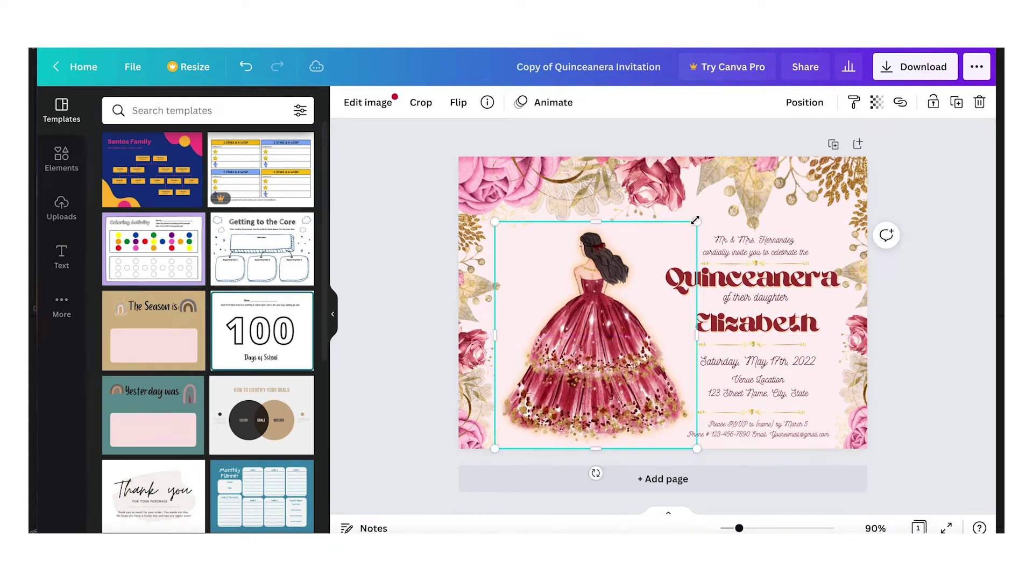
mouse_move(696, 220)
left_mouse_down()
mouse_move(642, 280)
mouse_move(699, 218)
left_mouse_up()
mouse_move(608, 347)
left_mouse_down()
mouse_move(563, 349)
mouse_move(639, 348)
mouse_move(593, 343)
left_mouse_up()
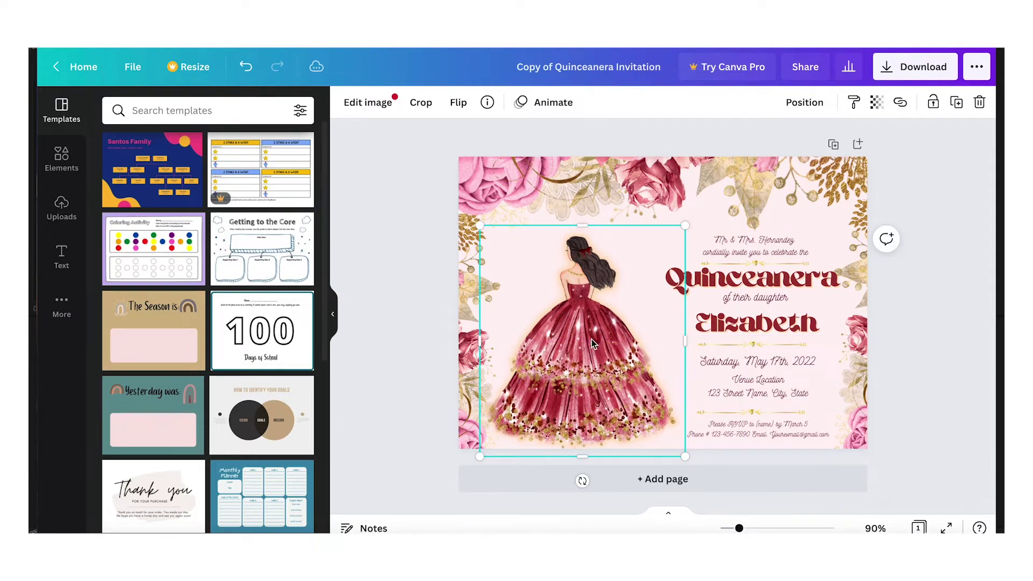
left_click_drag(618, 378, 620, 354)
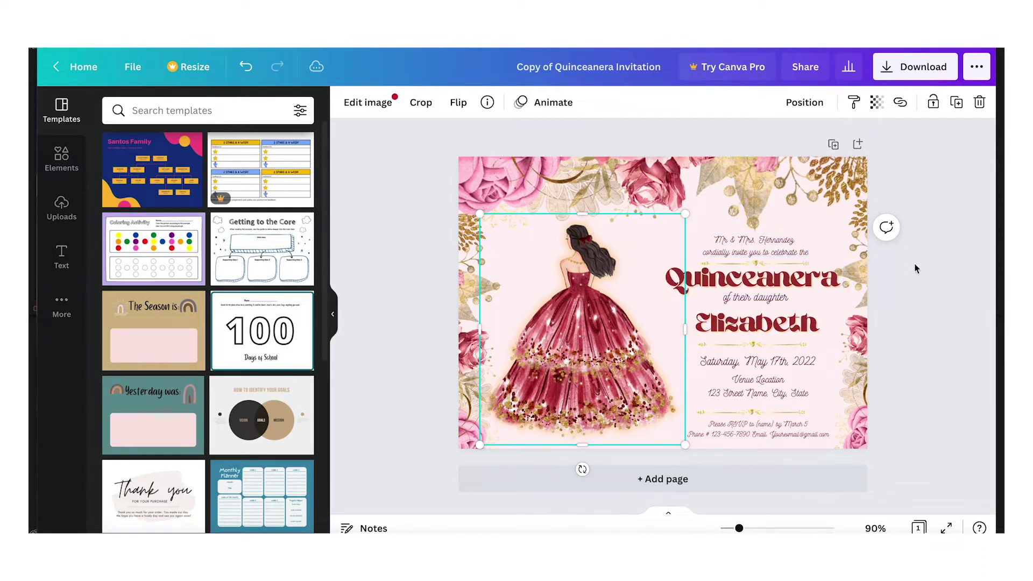
Replace the hosts' surname in the opening line of the invitation with another family surname
left_click(750, 251)
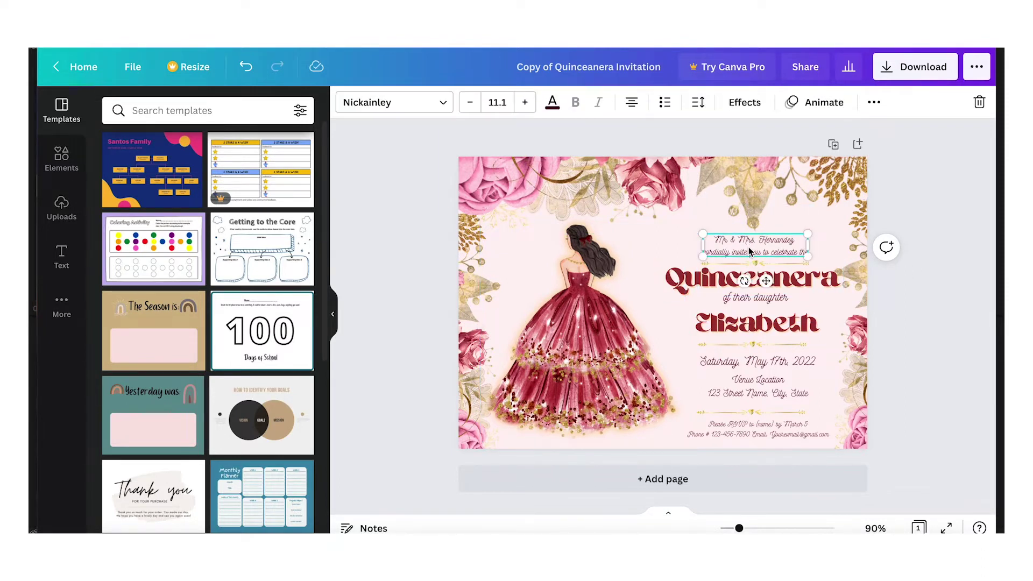
double_click(724, 251)
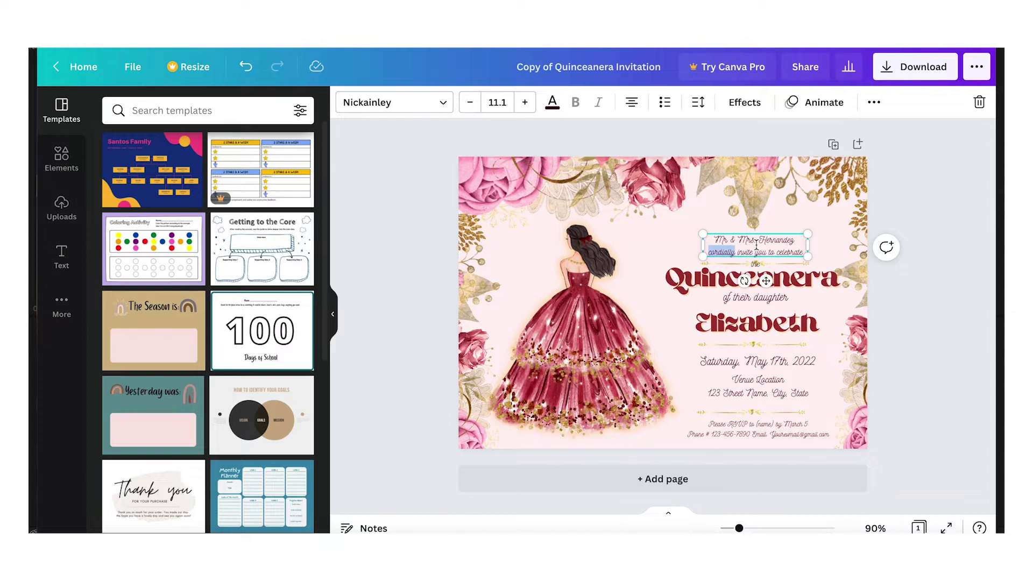
left_click(742, 252)
key("BackSpace")
key("BackSpace")
key("BackSpace")
key("BackSpace")
key("BackSpace")
key("BackSpace")
key("BackSpace")
key("BackSpace")
key("BackSpace")
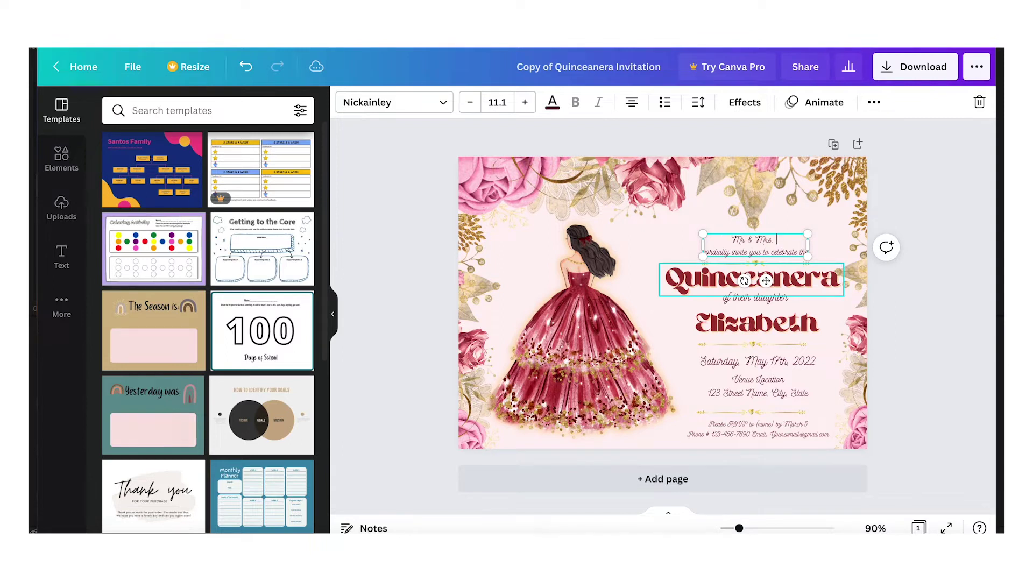
type("Rodriguez")
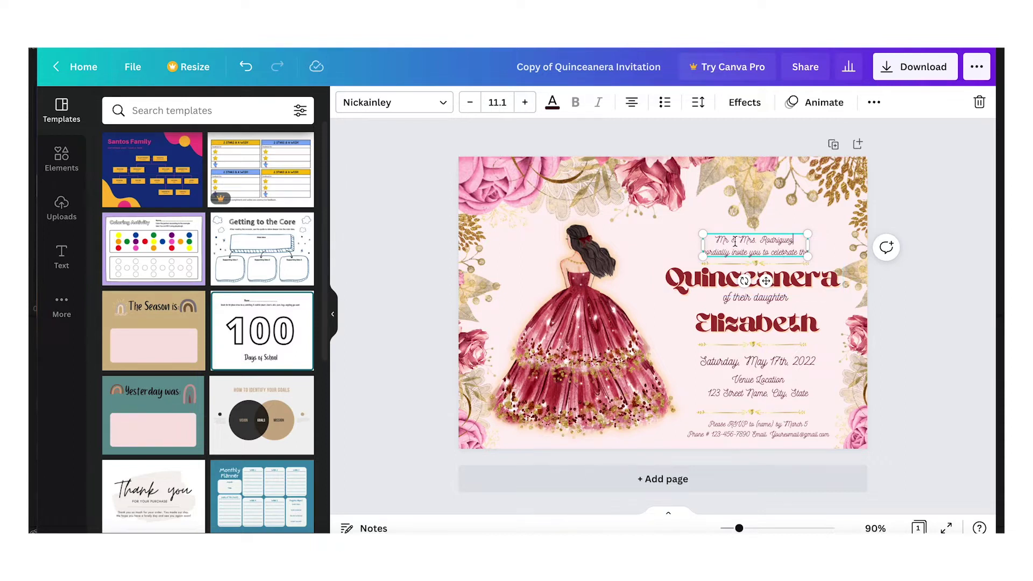
Replace the whole opening text with "The [family surname] would like to Invite you to a", using the hosts' surname
left_click_drag(718, 240, 763, 245)
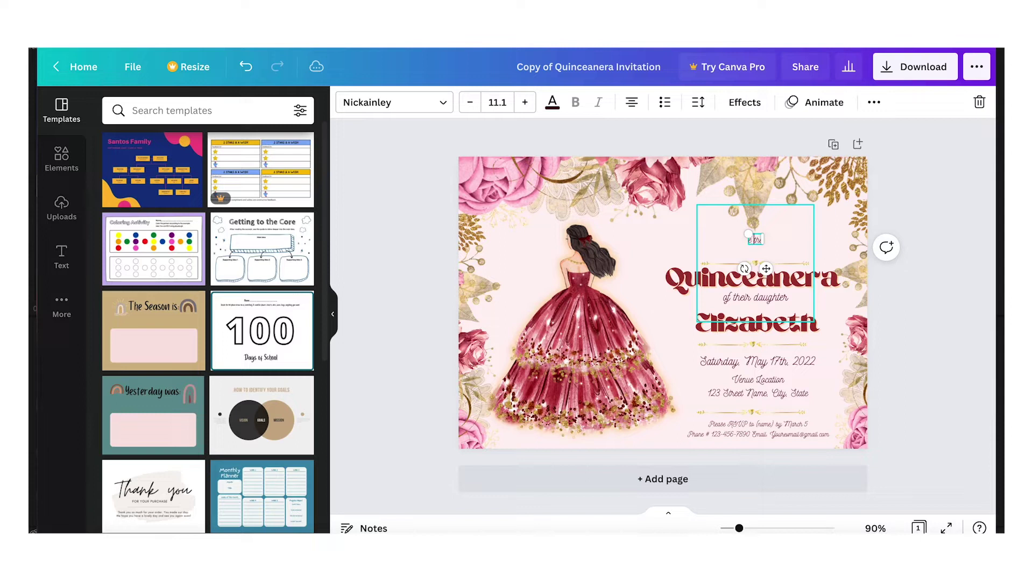
left_click_drag(748, 234, 749, 234)
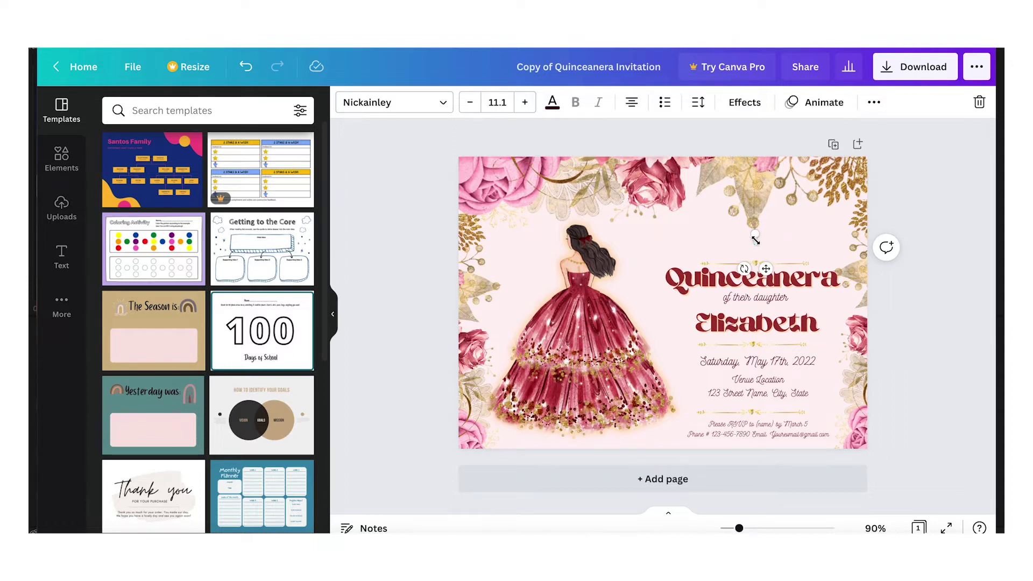
left_click_drag(756, 238, 795, 238)
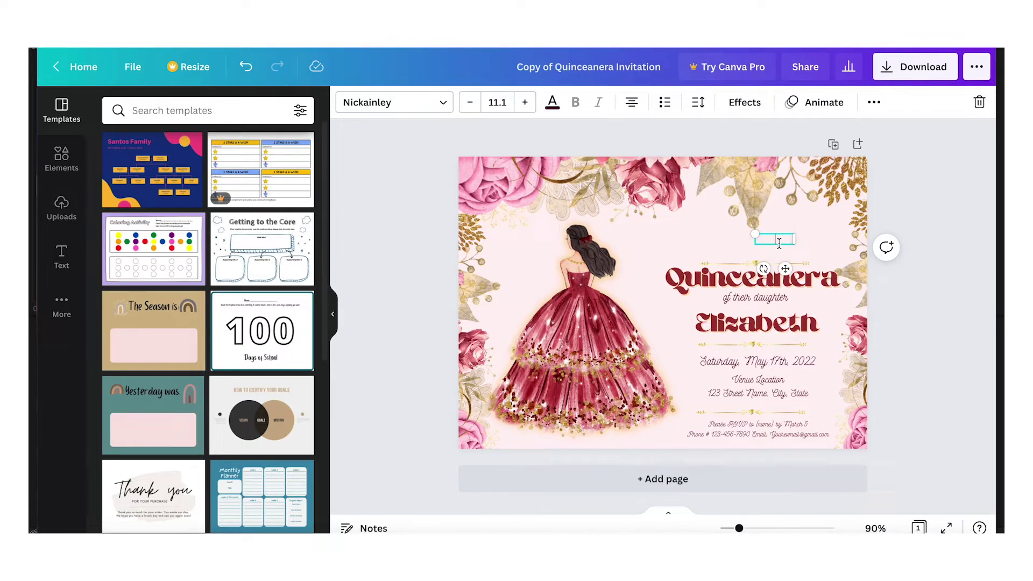
type("The Hernandez would like to")
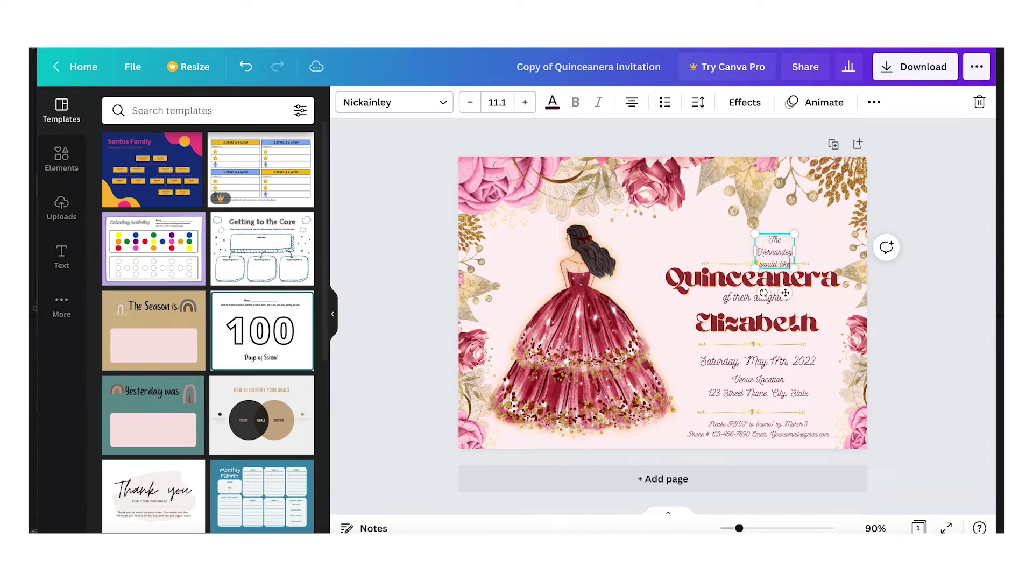
type(" invite")
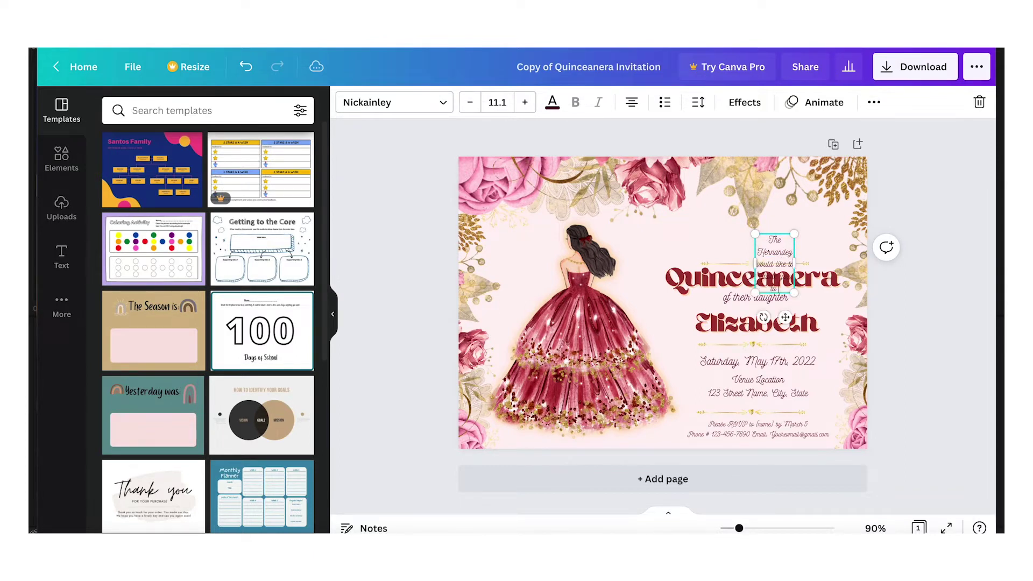
type(" you to a")
Widen the opening text box until its wording fits on one line, and center it above the heading
left_click_drag(795, 264, 843, 264)
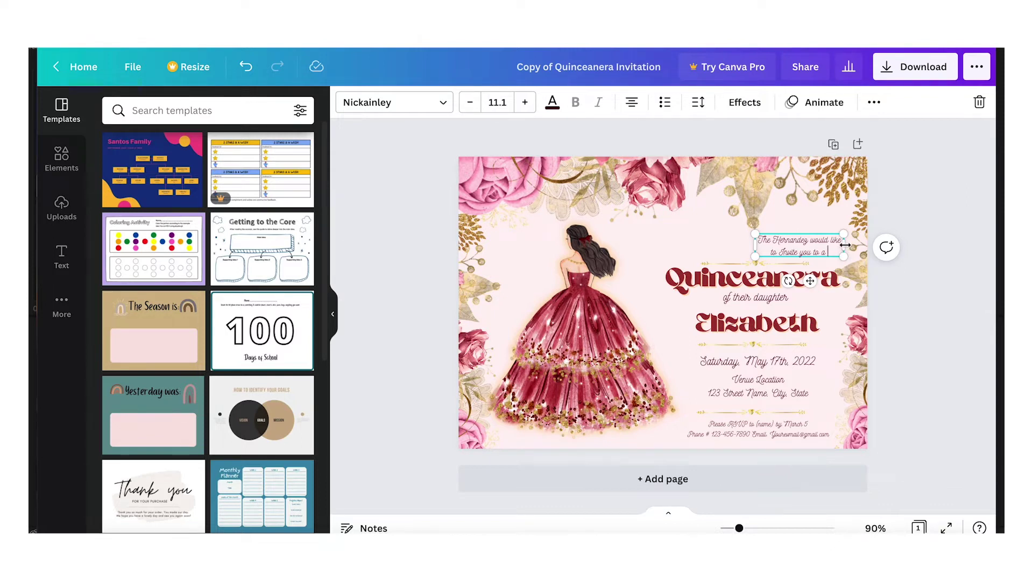
left_click_drag(845, 245, 868, 244)
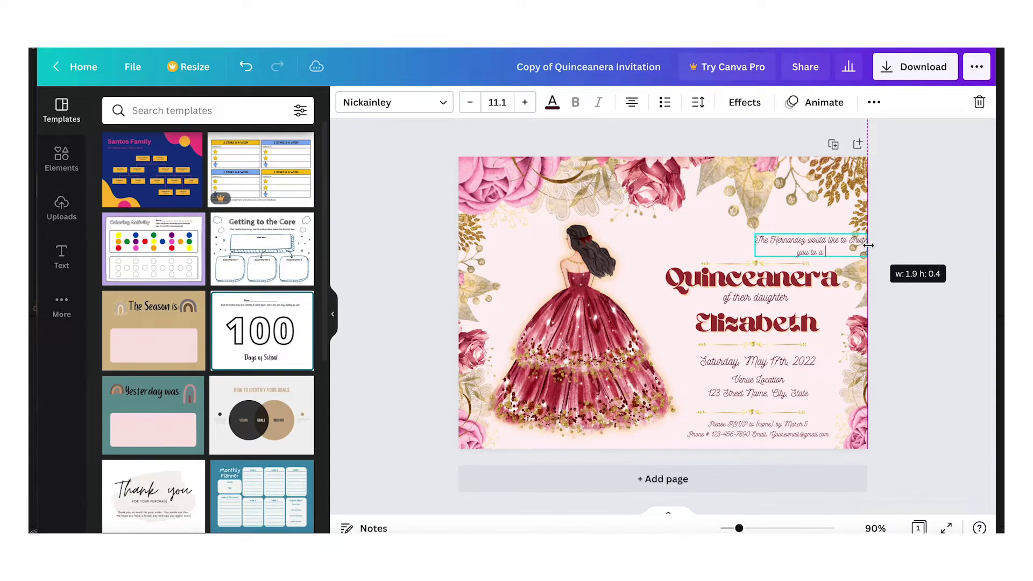
left_click_drag(868, 245, 918, 241)
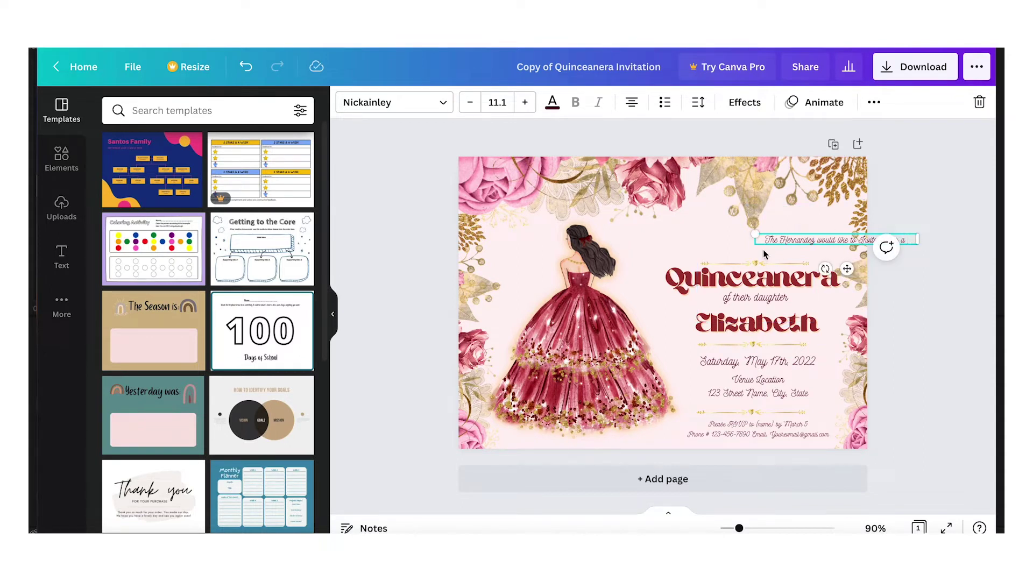
left_click(685, 247)
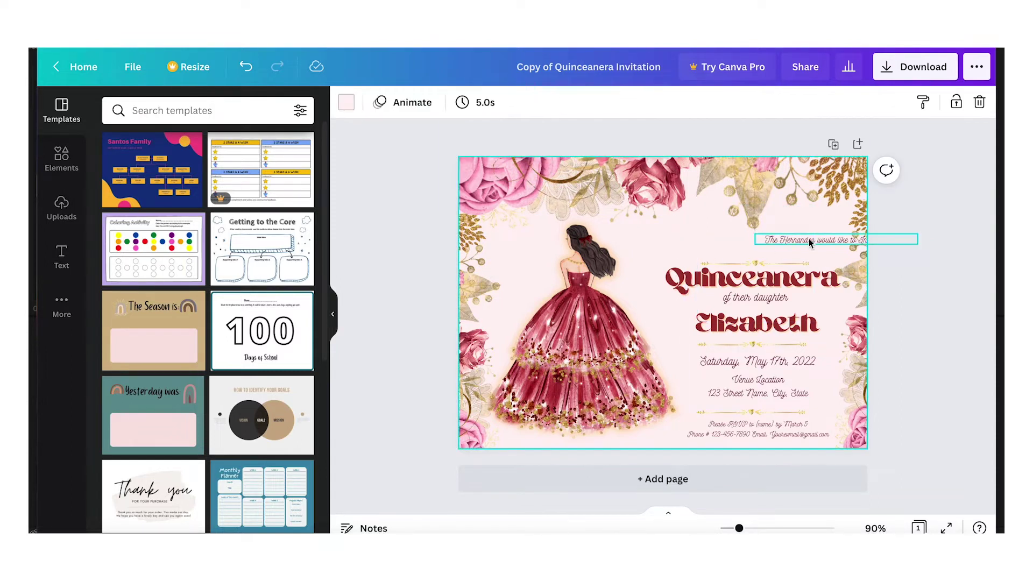
left_click_drag(810, 242, 737, 237)
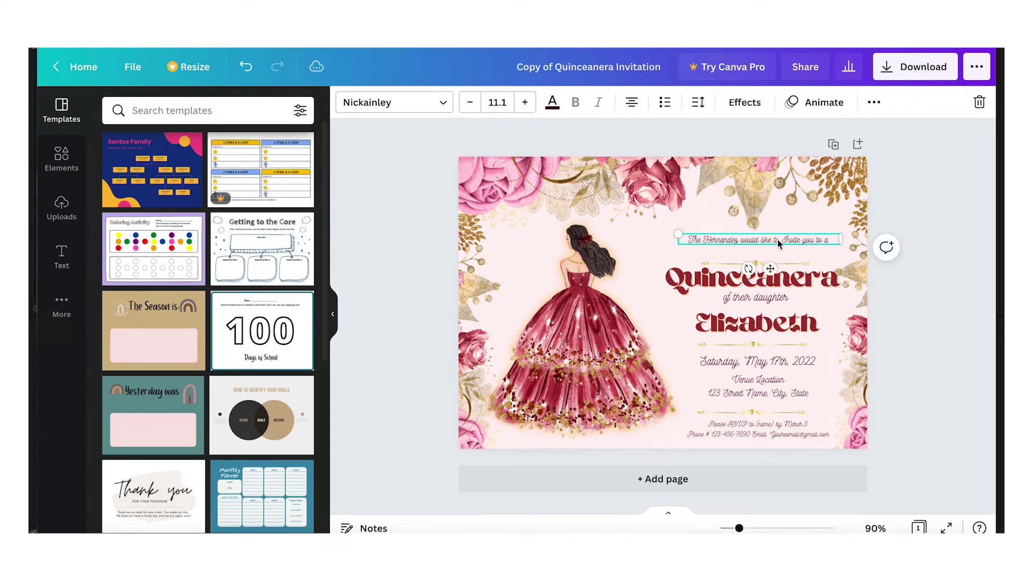
mouse_move(778, 242)
left_mouse_down()
mouse_move(764, 237)
mouse_move(782, 243)
mouse_move(785, 257)
mouse_move(783, 237)
mouse_move(780, 249)
mouse_move(773, 243)
left_mouse_up()
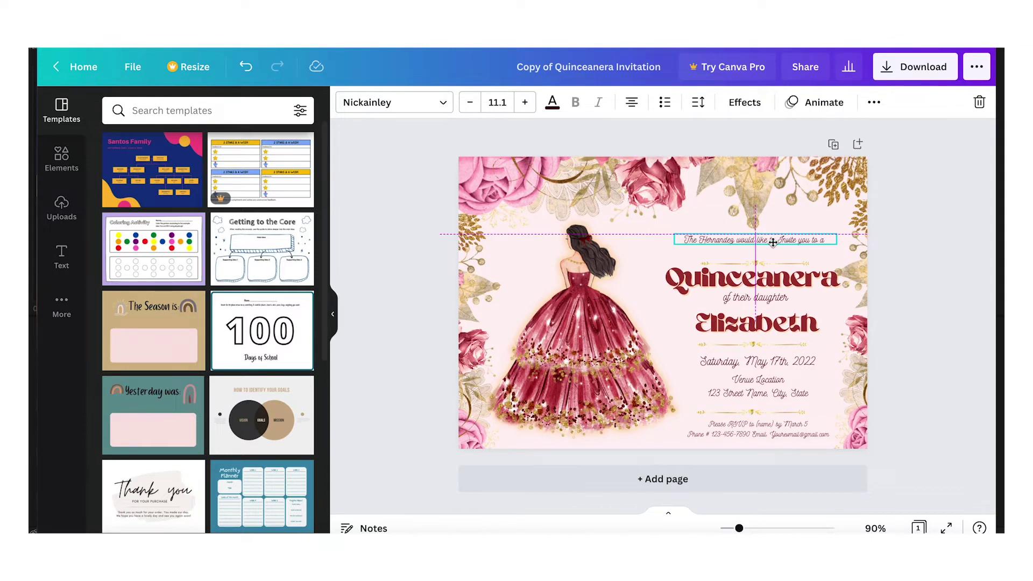
left_click_drag(772, 242, 772, 241)
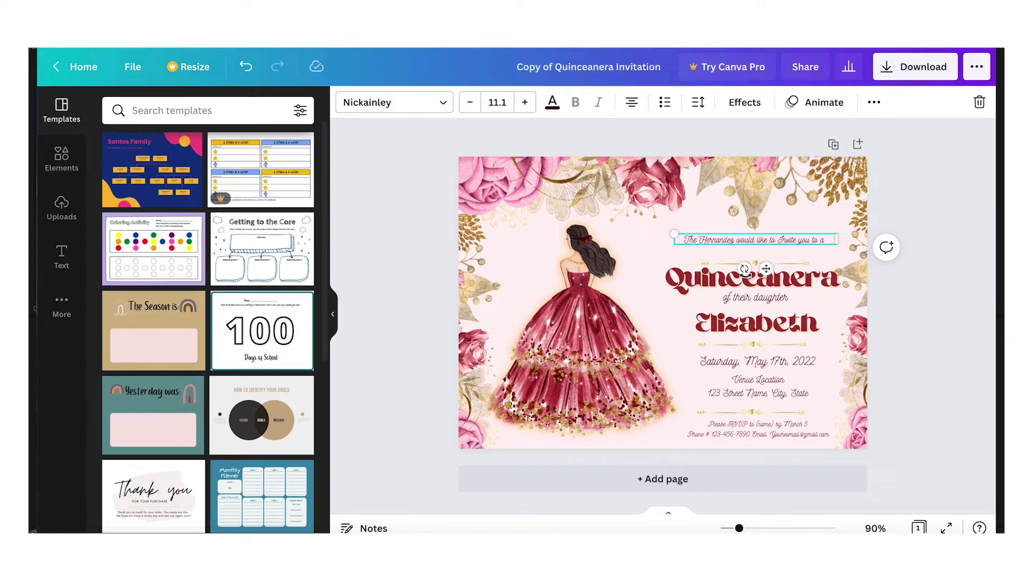
Replace the "Quinceanera" heading text with "sweet 16"
left_click(764, 282)
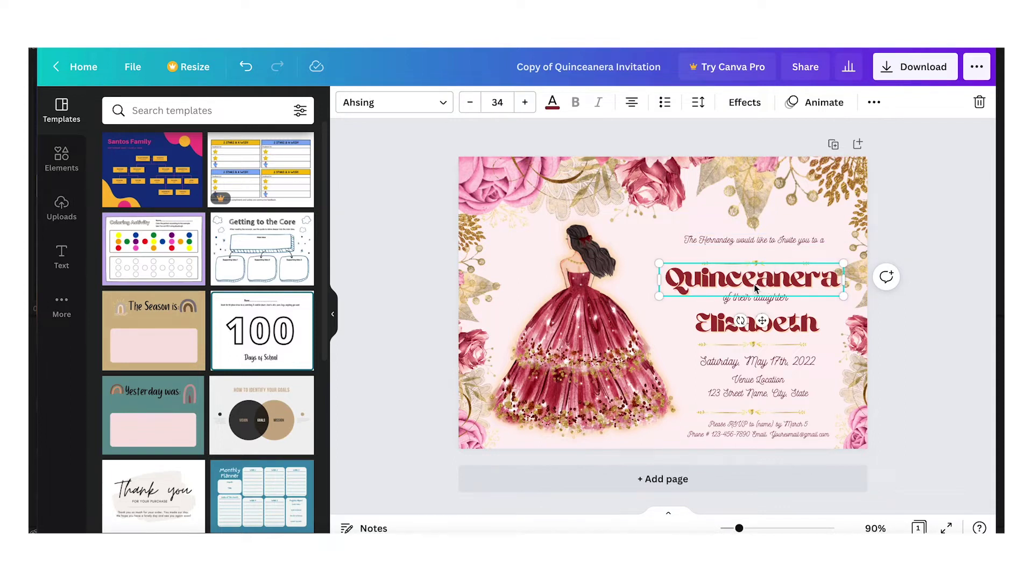
left_click(756, 283)
key("Right")
key("Right")
key("Right")
key("Right")
key("Right")
key("BackSpace")
key("BackSpace")
key("BackSpace")
key("BackSpace")
key("BackSpace")
key("BackSpace")
key("BackSpace")
key("BackSpace")
key("BackSpace")
key("BackSpace")
key("BackSpace")
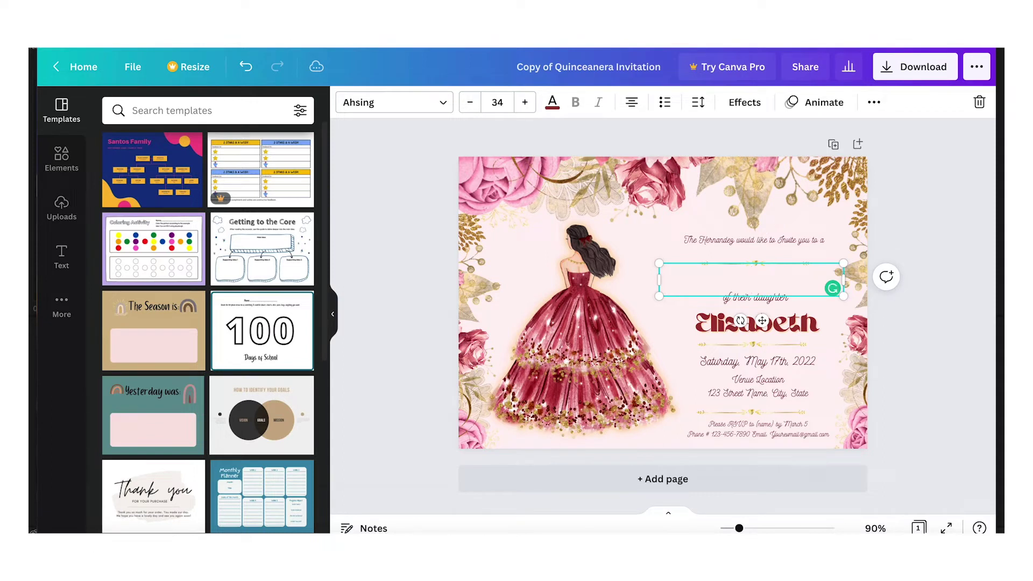
type("sweet 1")
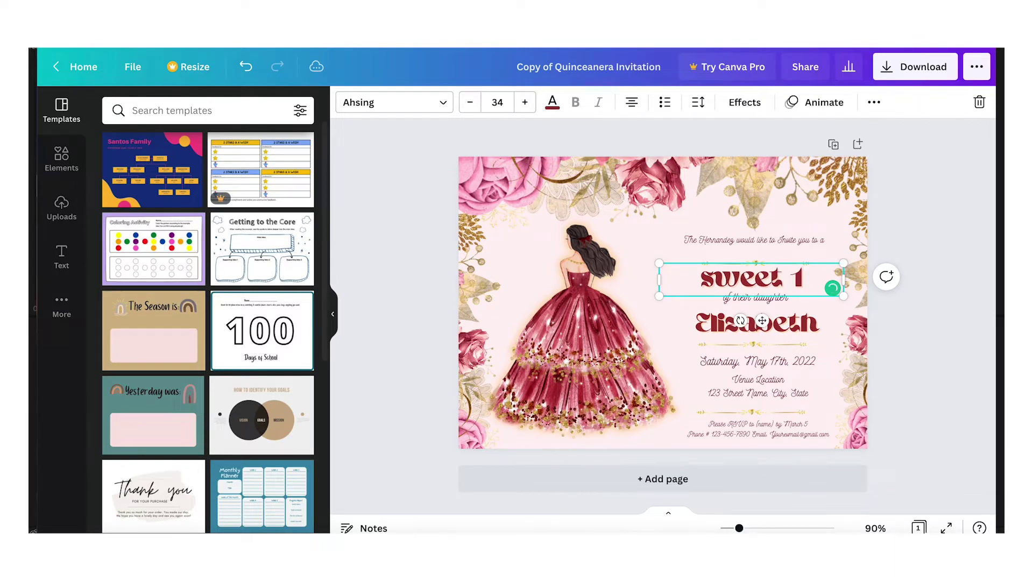
type("6")
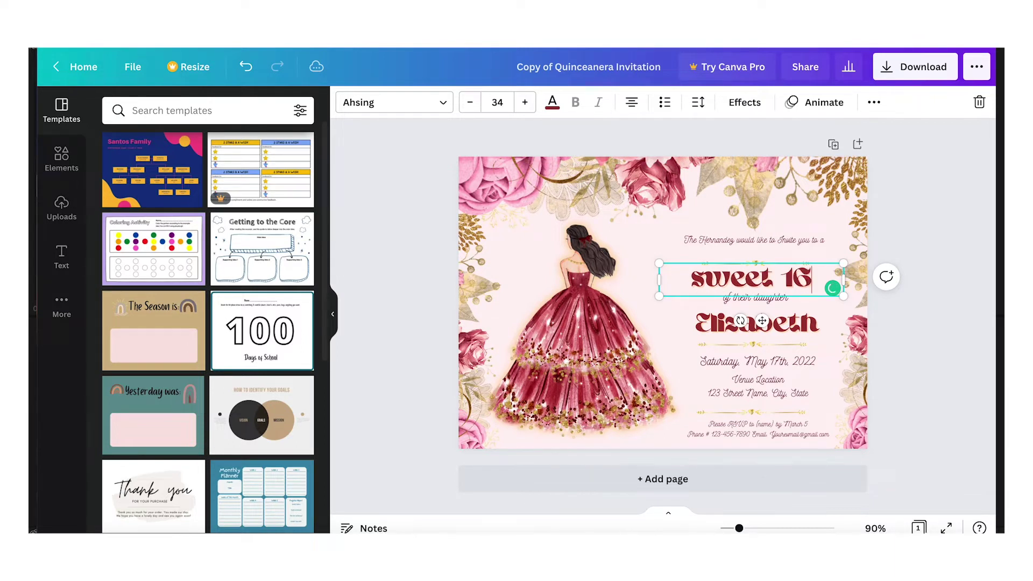
left_click(635, 298)
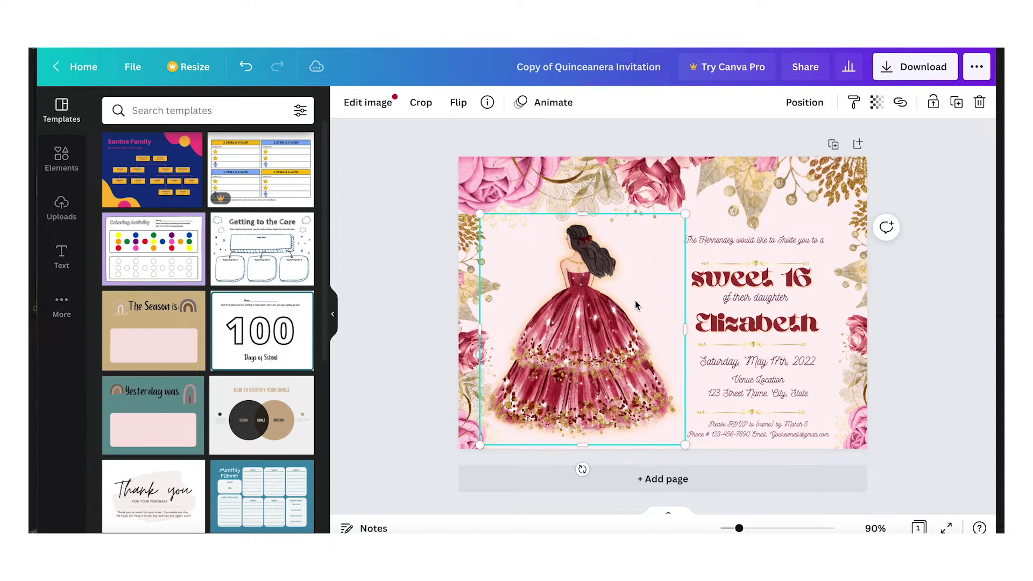
Nudge the "sweet 16" heading and the "of their daughter" line into alignment with the surrounding text
left_click(775, 289)
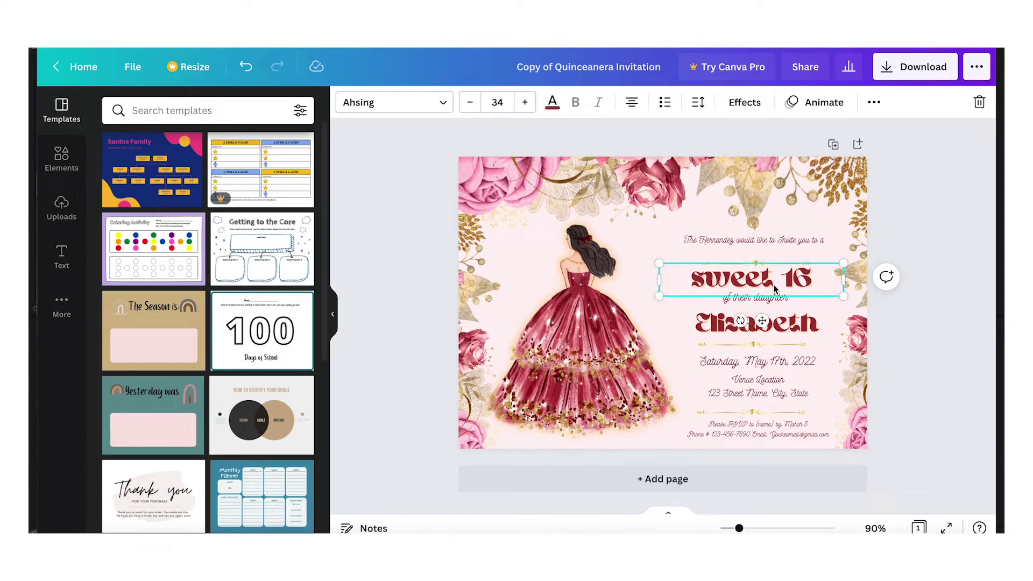
mouse_move(747, 276)
left_mouse_down()
mouse_move(712, 277)
mouse_move(761, 277)
mouse_move(729, 280)
mouse_move(748, 276)
left_mouse_up()
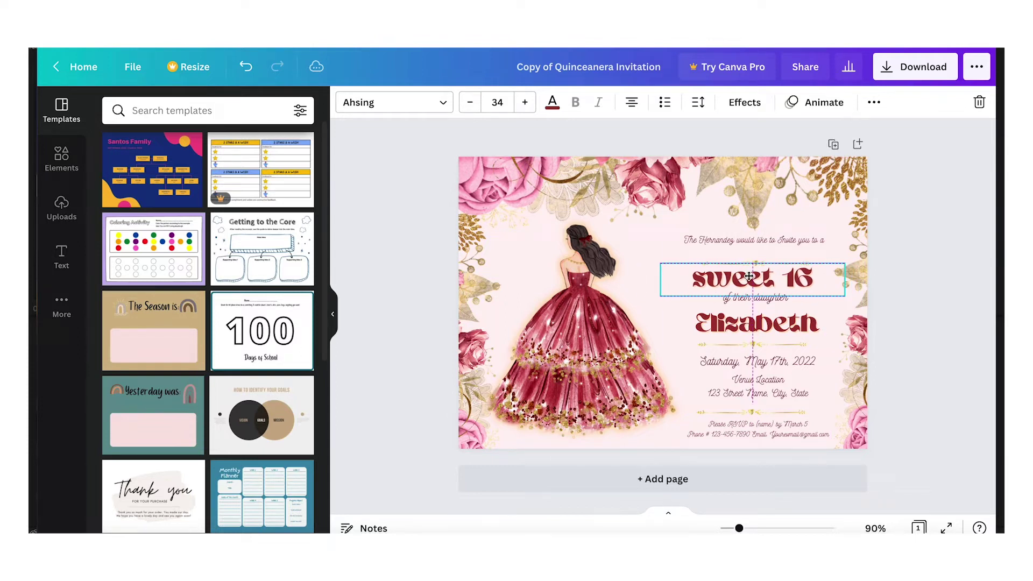
left_click_drag(749, 276, 749, 277)
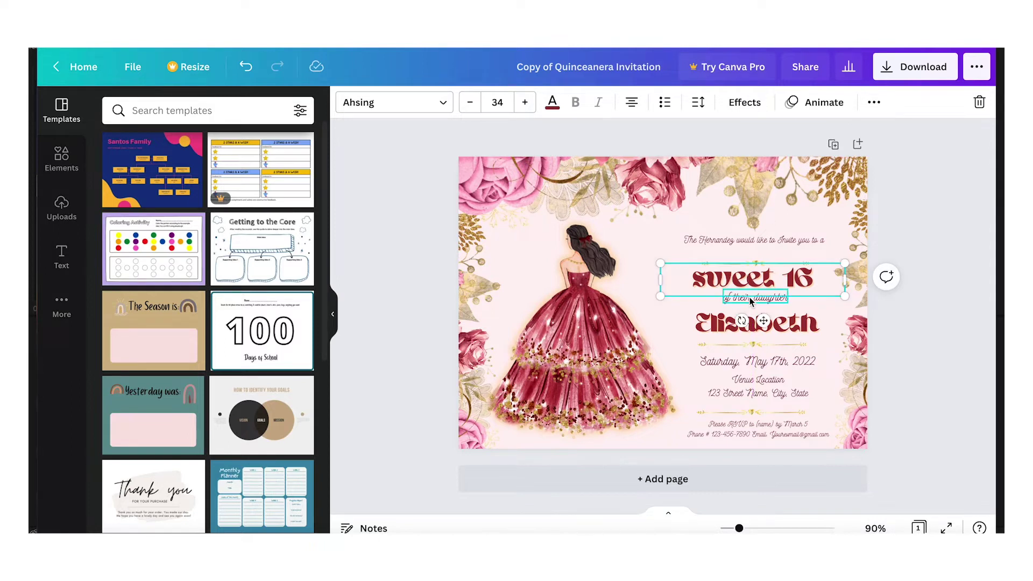
left_click(750, 297)
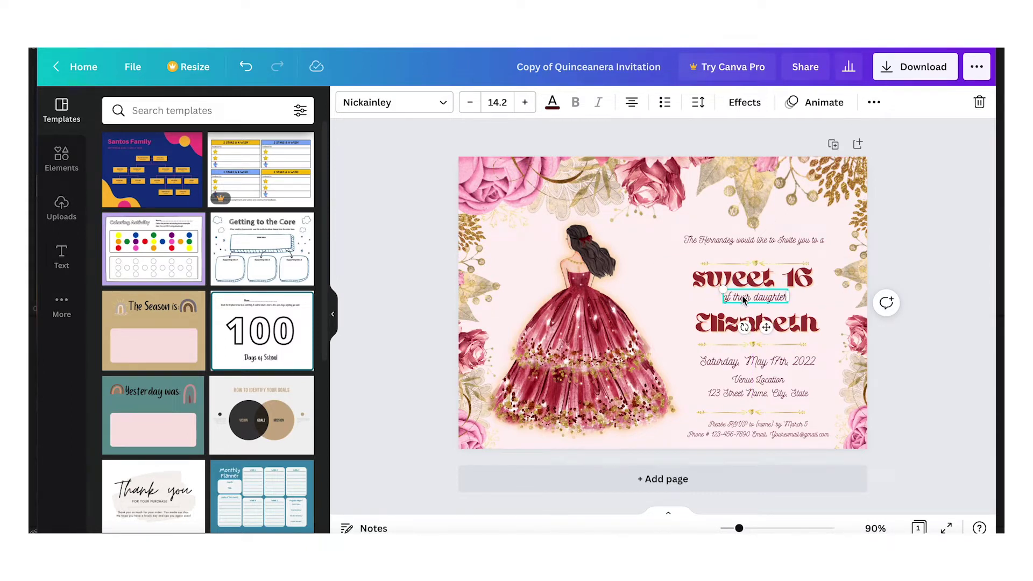
mouse_move(741, 295)
left_mouse_down()
mouse_move(751, 304)
mouse_move(741, 299)
left_mouse_up()
left_click_drag(745, 299, 743, 300)
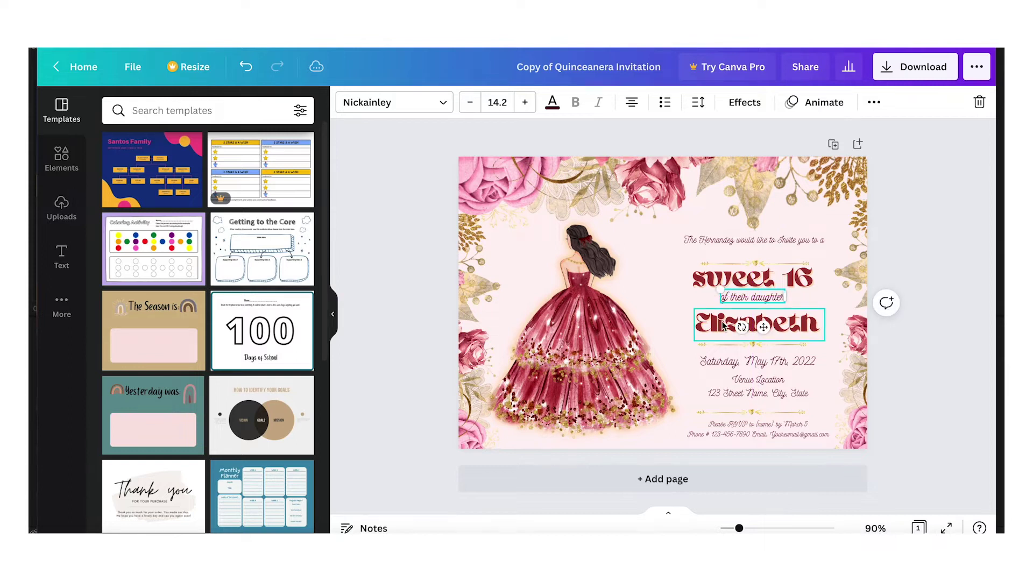
Replace the daughter's name below "of their daughter" with a different first name
left_click(721, 326)
double_click(714, 322)
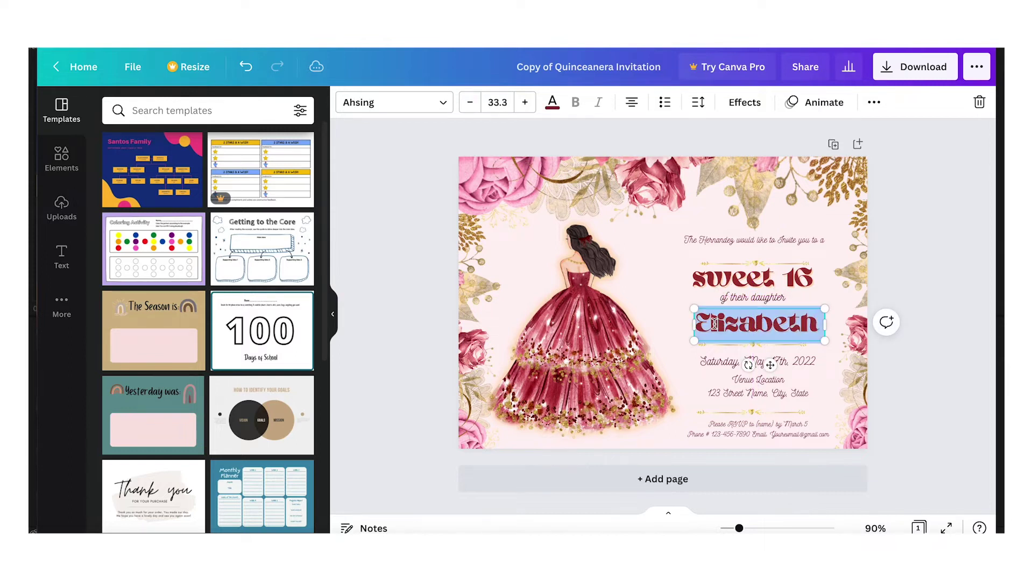
type("Mary")
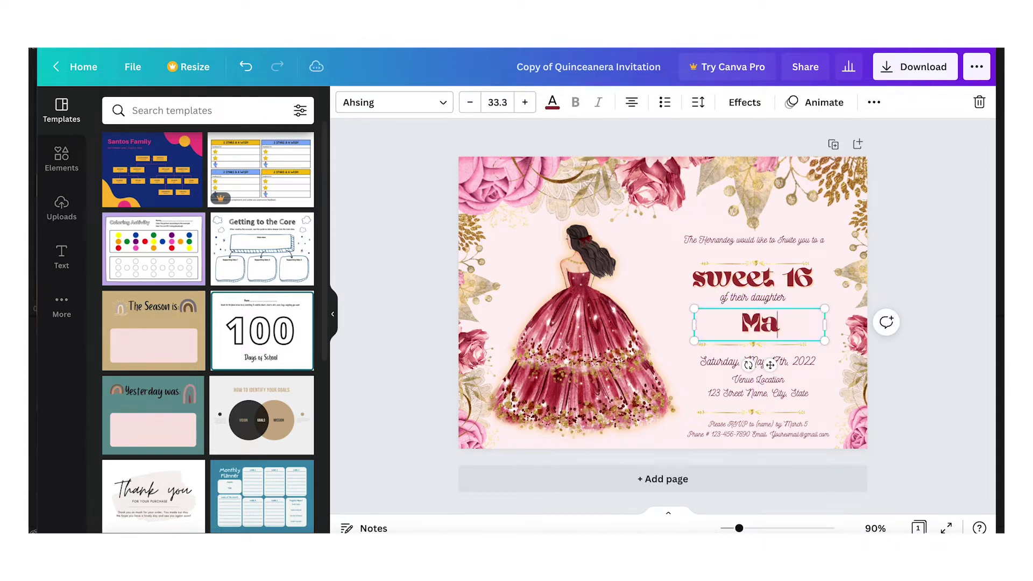
left_click(761, 325)
left_click(686, 372)
left_click(747, 328)
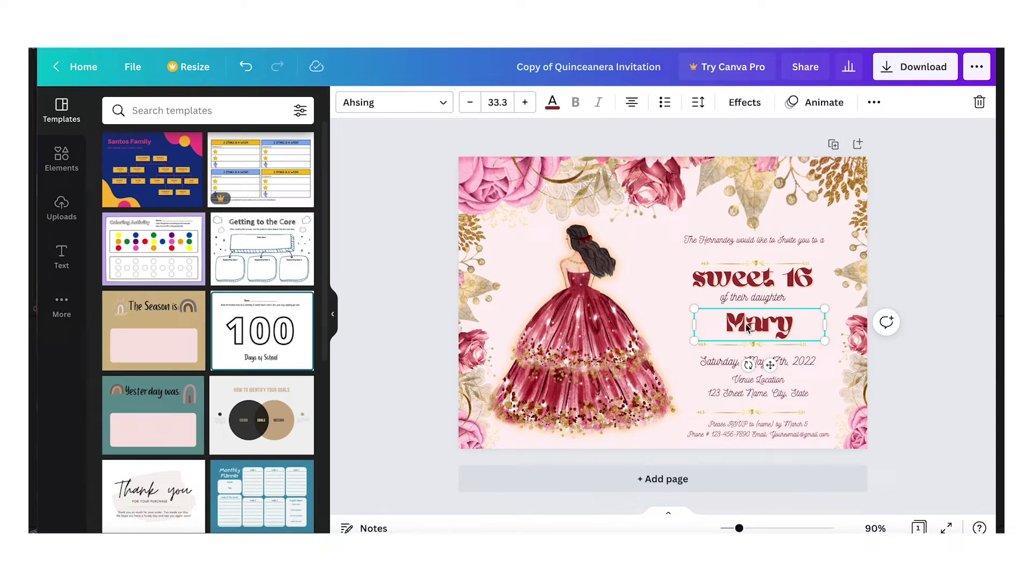
Replace the daughter's name again with another first name and enlarge the text to about size 39.3
double_click(746, 326)
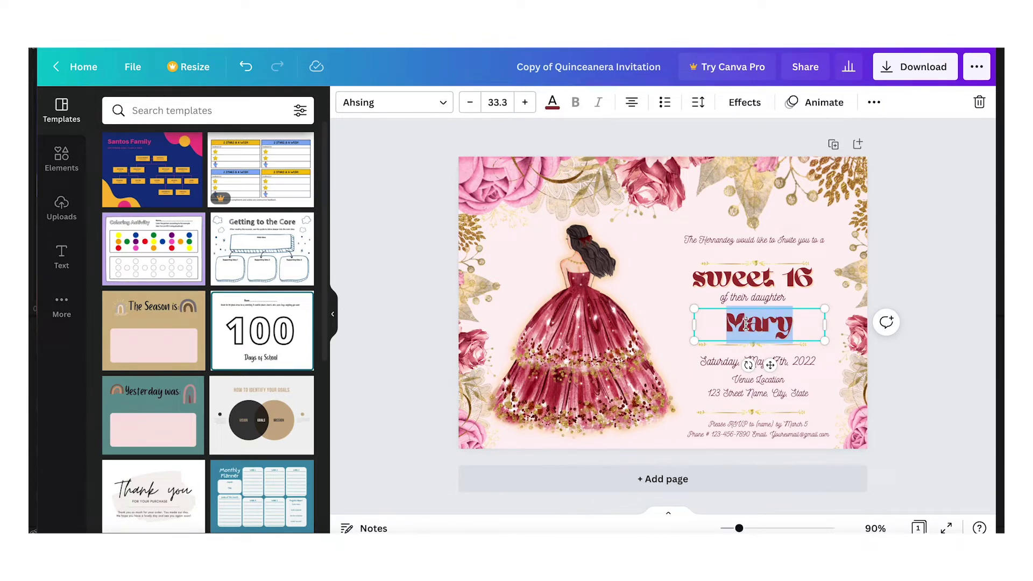
type("Lucy")
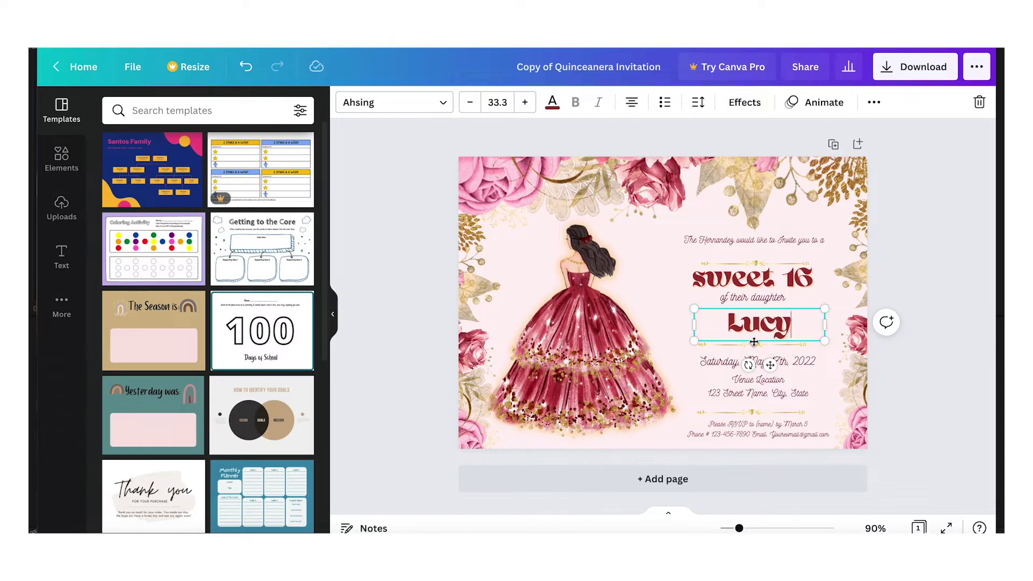
left_click(645, 329)
left_click(767, 325)
left_click_drag(694, 309, 663, 325)
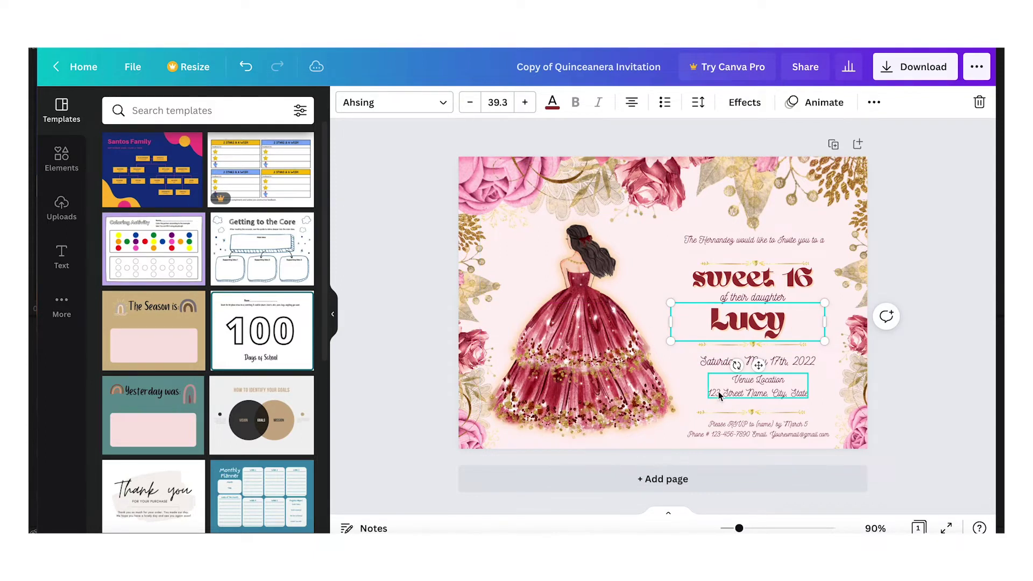
Enlarge the date line to about size 15.6 and replace its whole text with "Sunday, May 18, 20222"
left_click(705, 364)
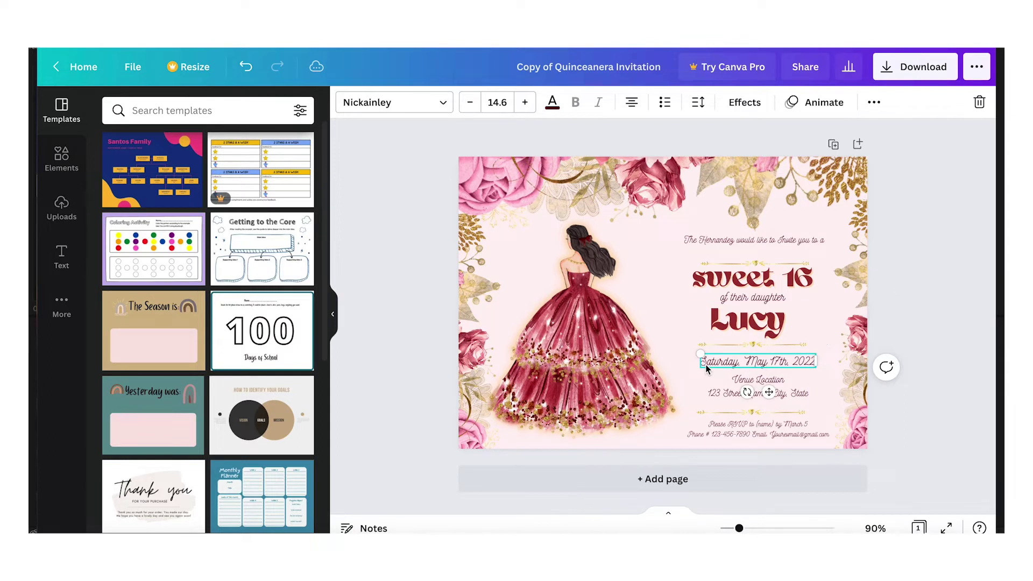
mouse_move(701, 354)
left_mouse_down()
mouse_move(651, 347)
mouse_move(702, 354)
mouse_move(693, 355)
left_mouse_up()
double_click(754, 361)
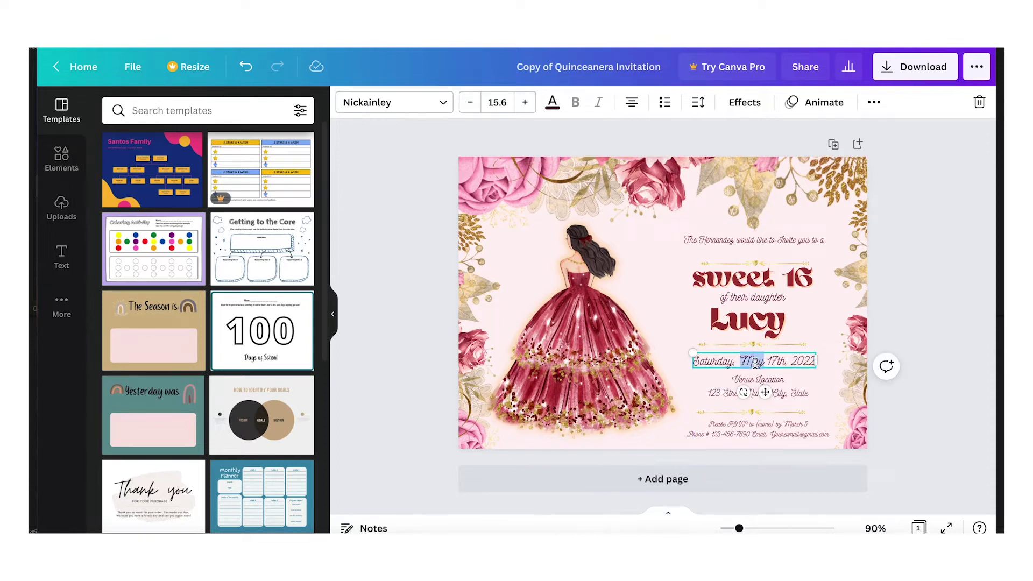
left_click(753, 362)
triple_click(754, 361)
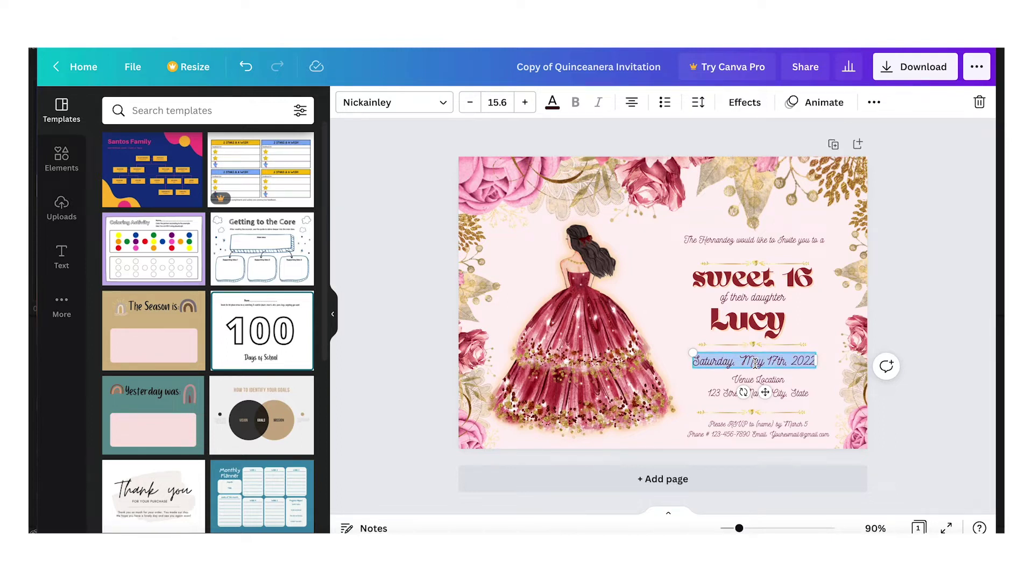
left_click(754, 362)
double_click(754, 362)
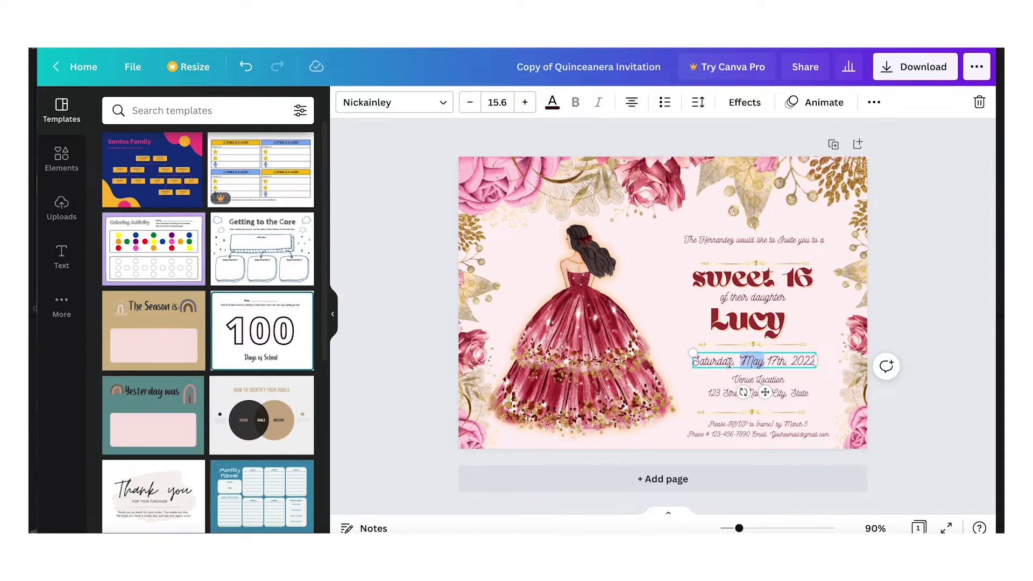
left_click(749, 361)
triple_click(749, 361)
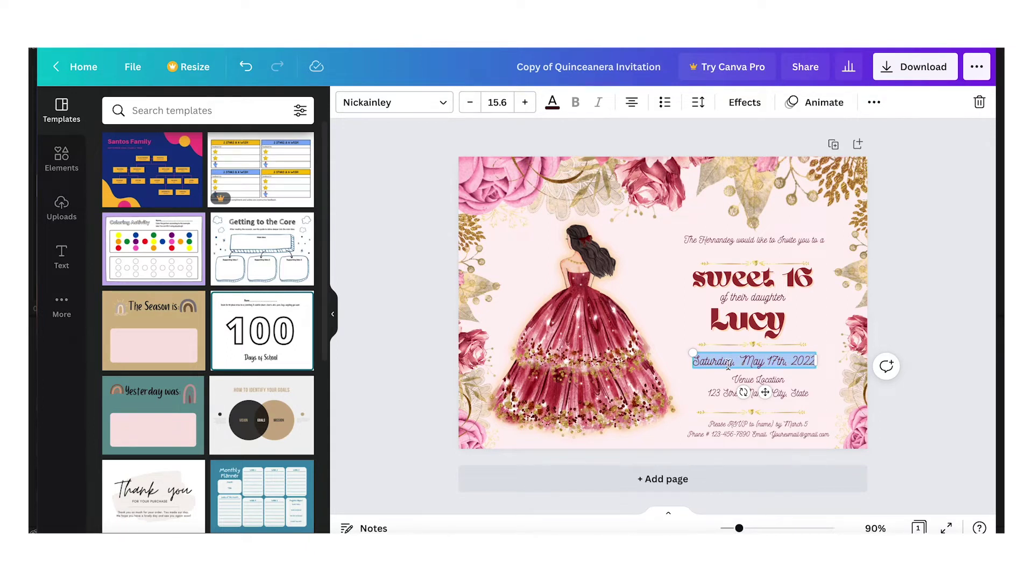
type("Sund")
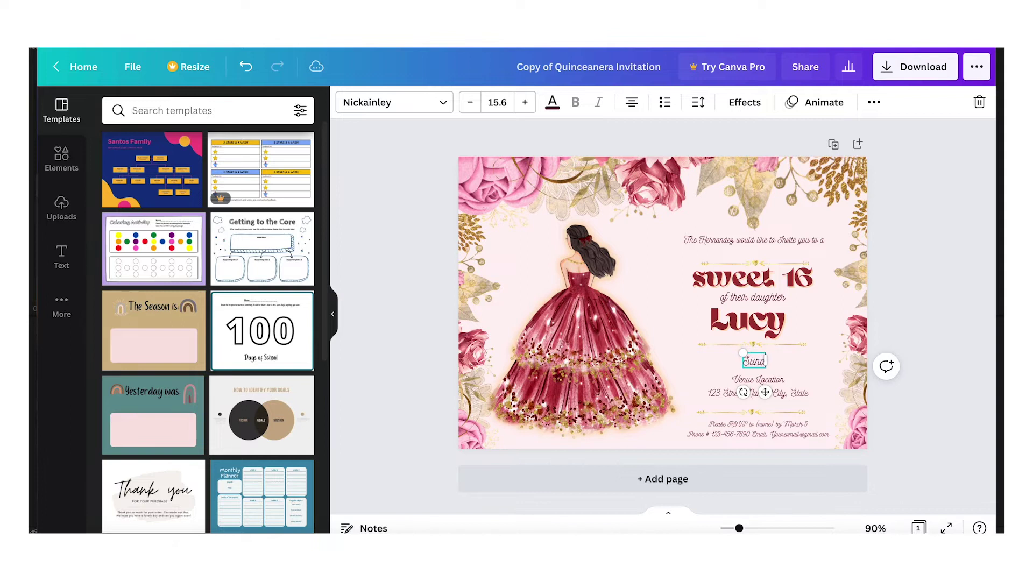
type("ay,")
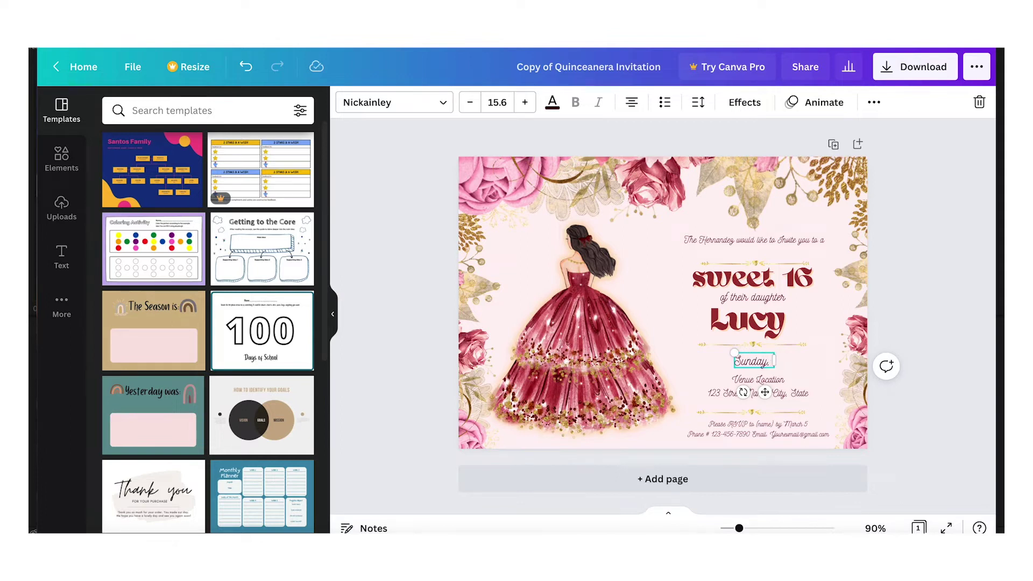
type(" May 1")
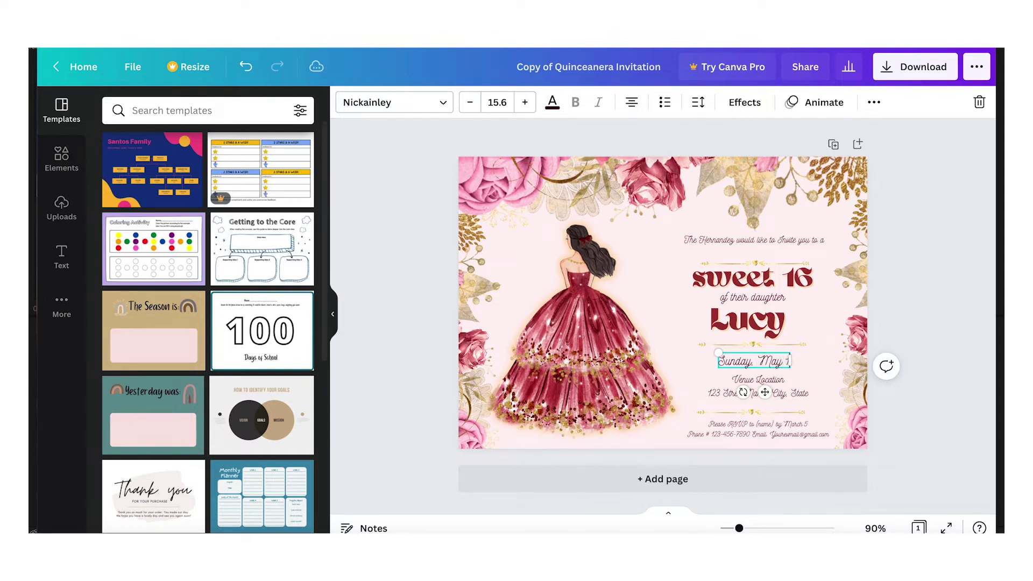
type("8 20222")
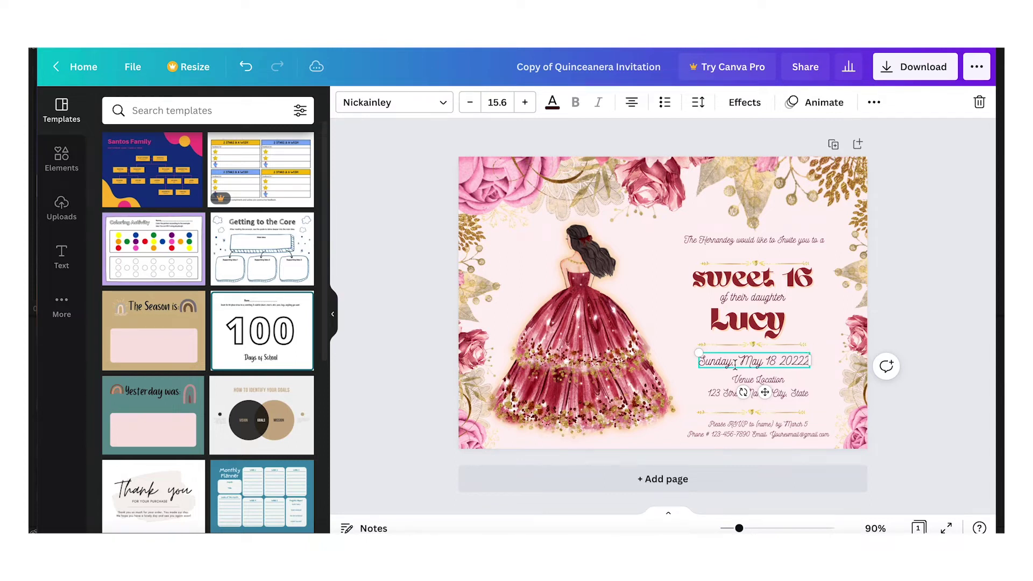
left_click(777, 361)
type(",")
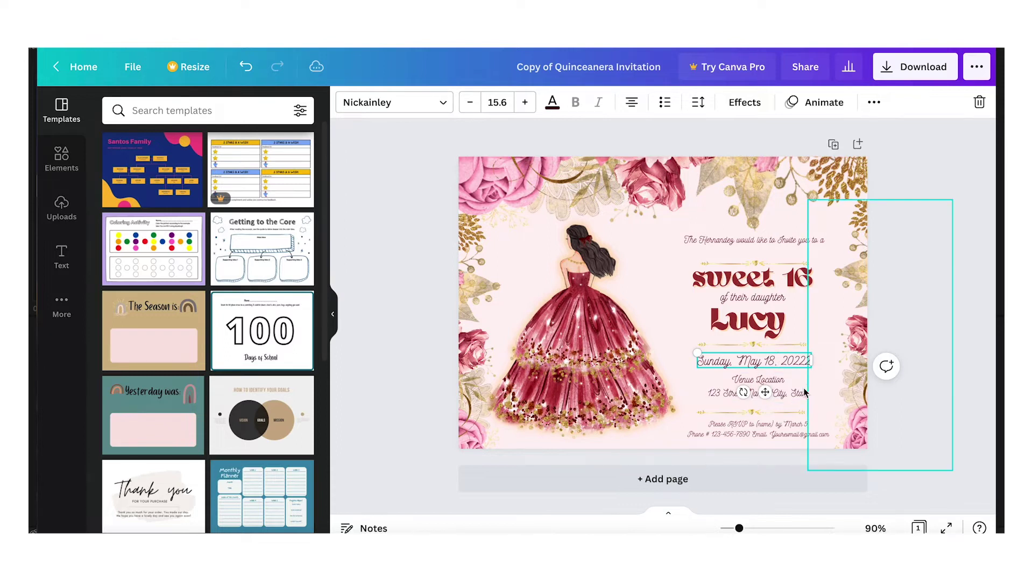
left_click(659, 397)
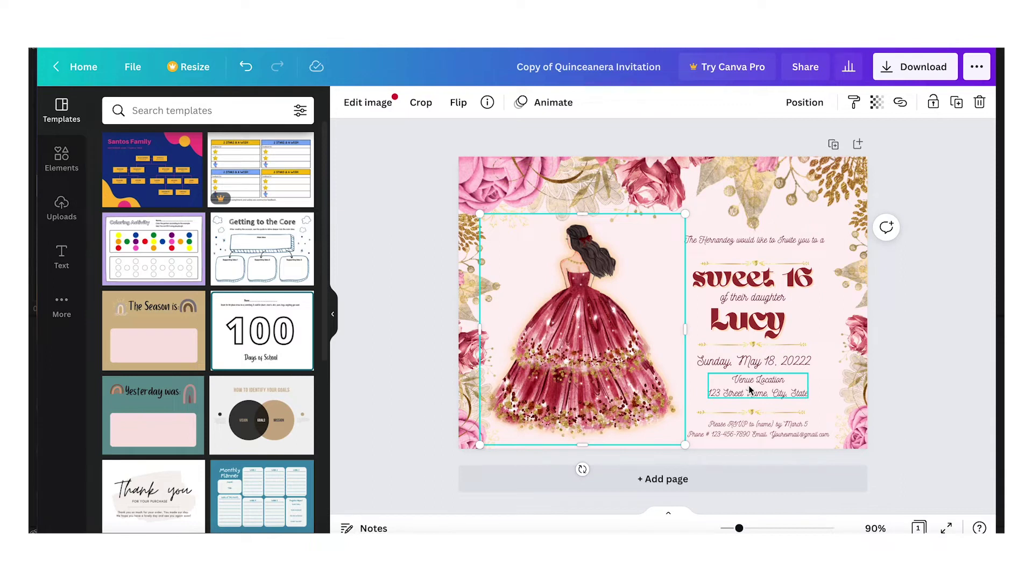
Enlarge the date line to about size 17.2 and shift it slightly to the right
left_click(708, 362)
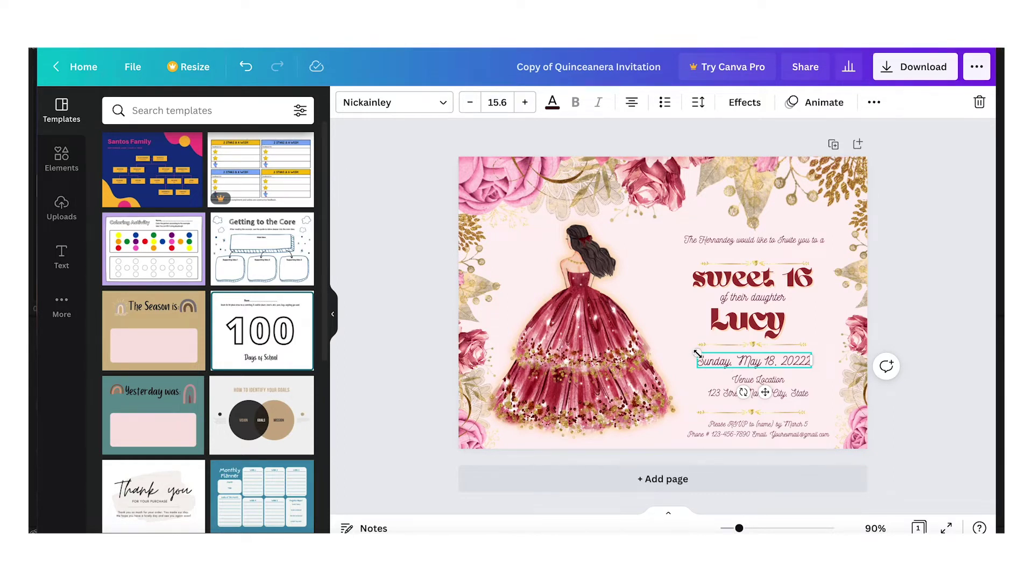
left_click_drag(697, 354, 743, 363)
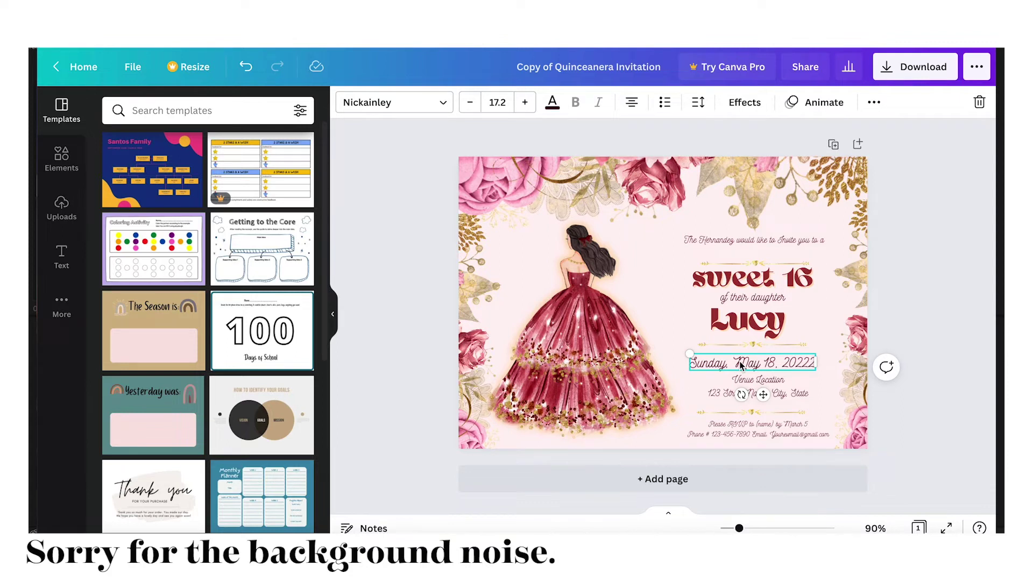
mouse_move(739, 365)
left_mouse_down()
mouse_move(763, 362)
mouse_move(747, 362)
left_mouse_up()
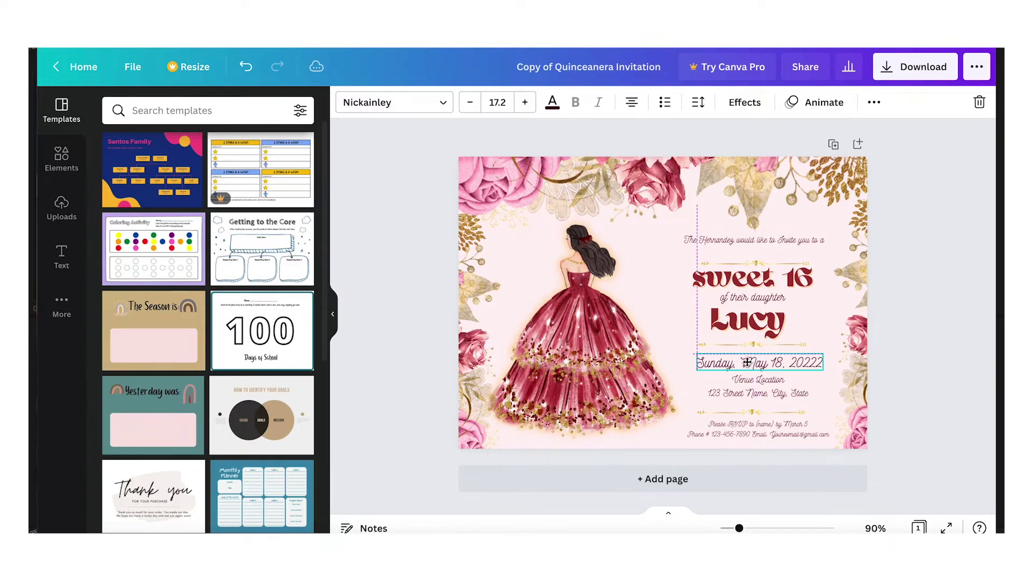
left_click_drag(746, 362, 747, 362)
Fine-tune the date line's position under the divider and move the venue text slightly down
left_click(666, 374)
left_click(727, 364)
left_click_drag(727, 364, 728, 361)
left_click(740, 384)
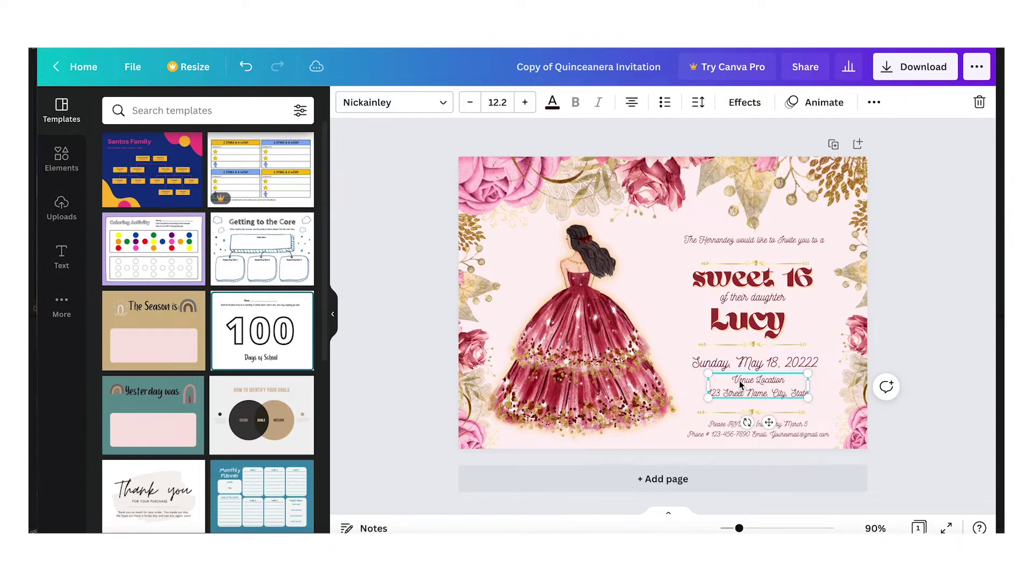
left_click_drag(751, 384, 751, 389)
Delete the email portion of the RSVP text and join the phone line onto the line above it
left_click(728, 430)
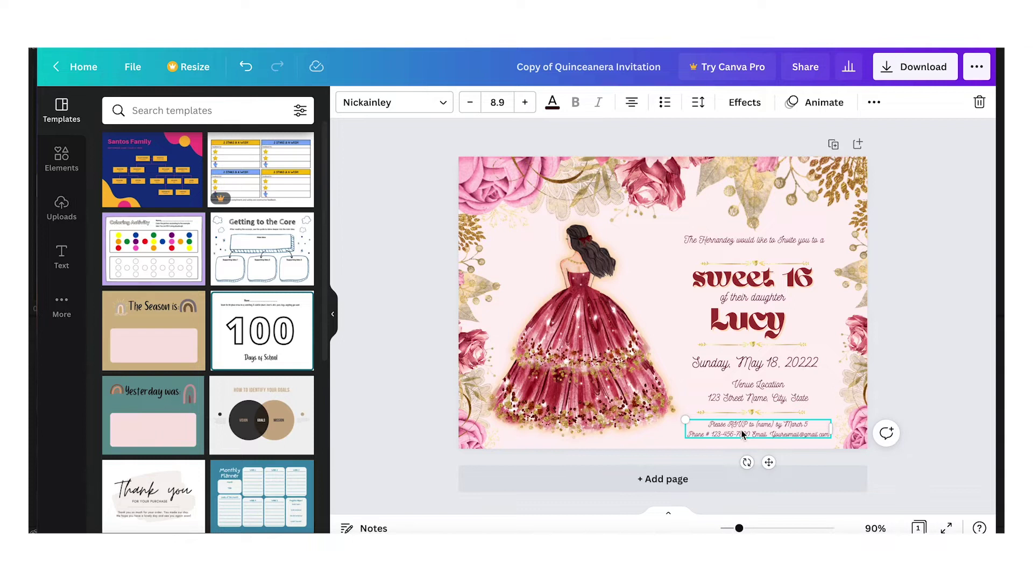
left_click(743, 435)
left_click(754, 434)
left_click_drag(812, 438, 831, 437)
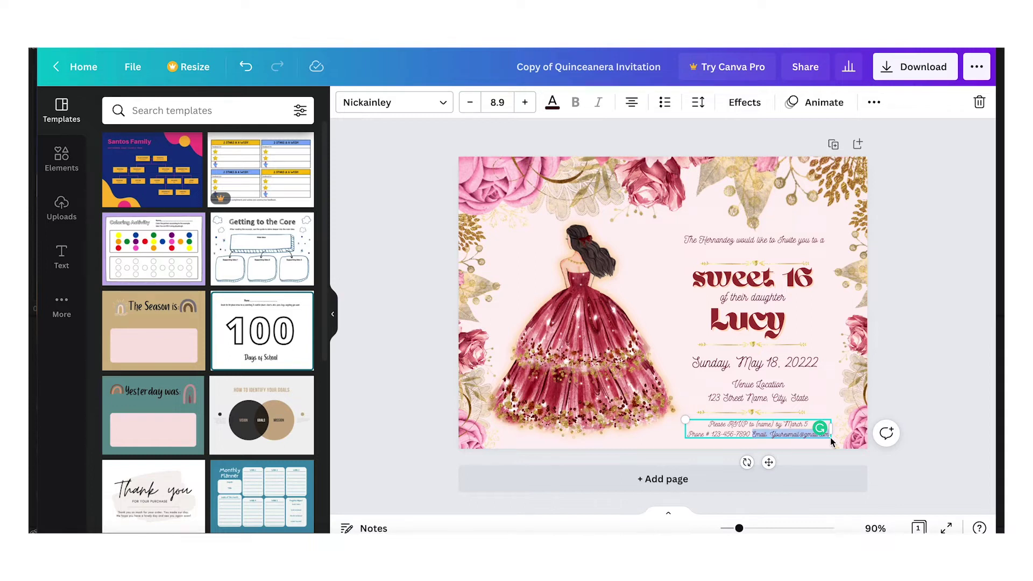
key("BackSpace")
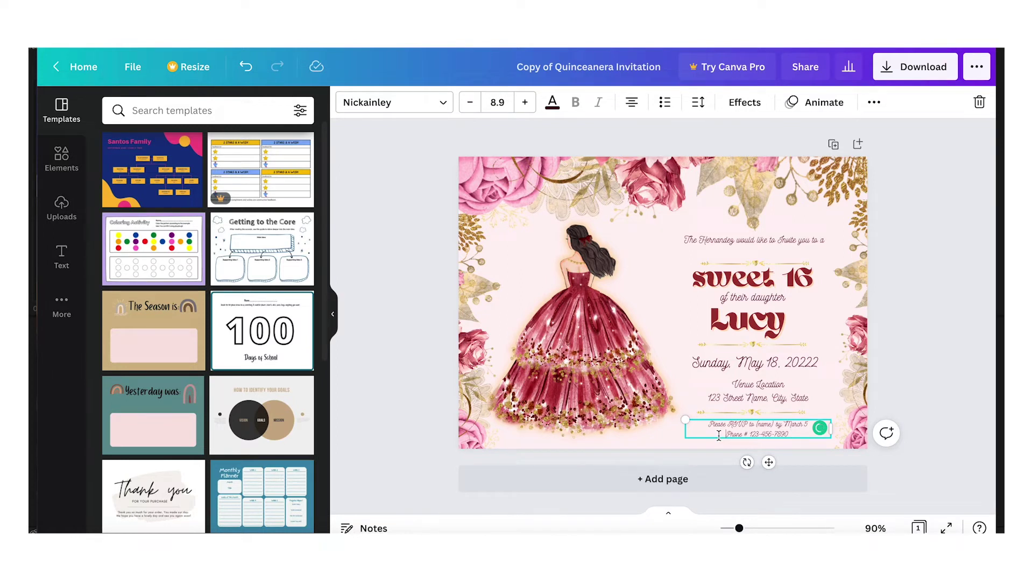
key("BackSpace")
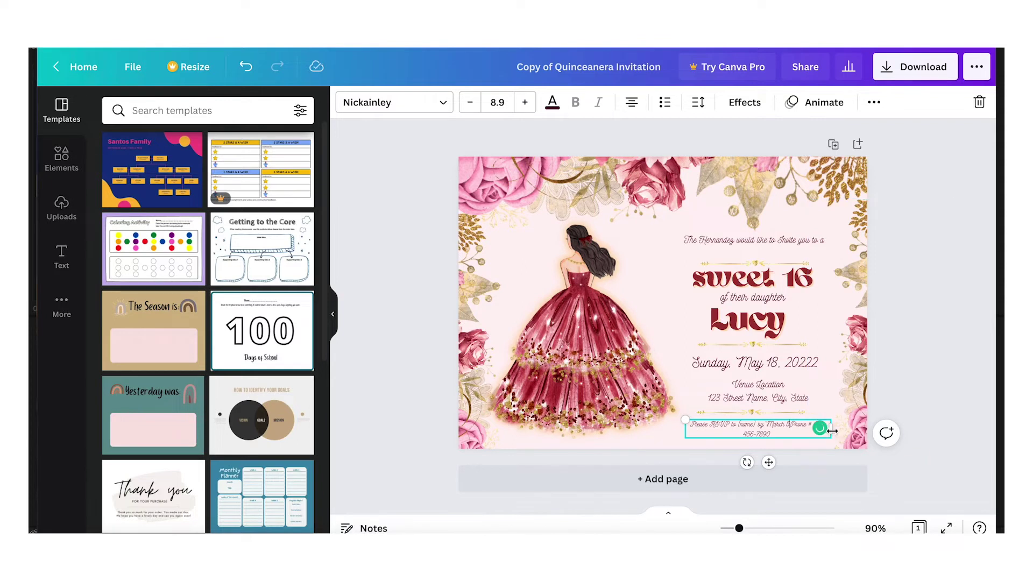
Widen the RSVP text box until its wording fits on one line, and move it slightly lower beneath the last divider
mouse_move(831, 430)
left_mouse_down()
mouse_move(846, 435)
mouse_move(817, 433)
left_mouse_up()
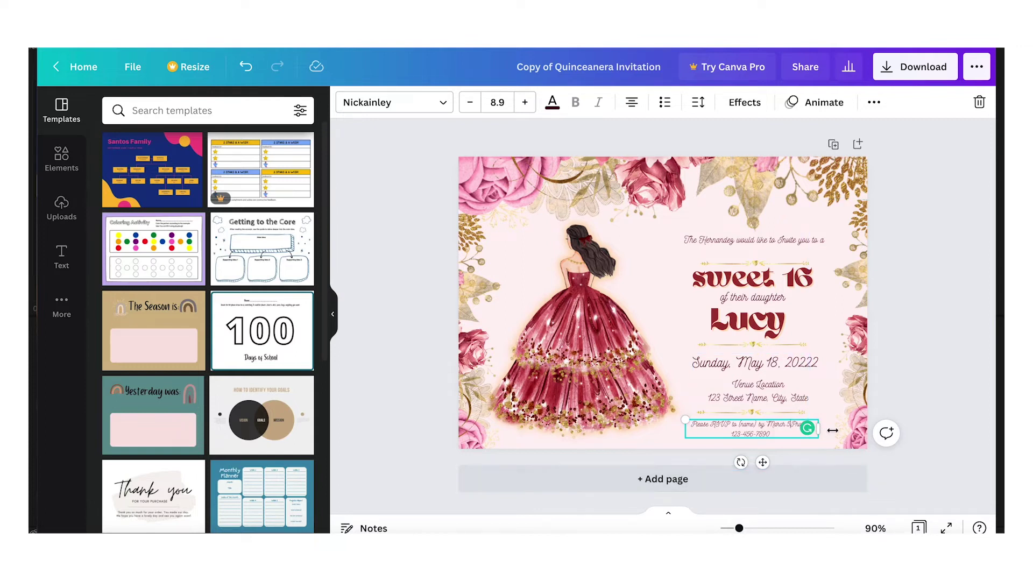
left_click_drag(824, 429, 866, 433)
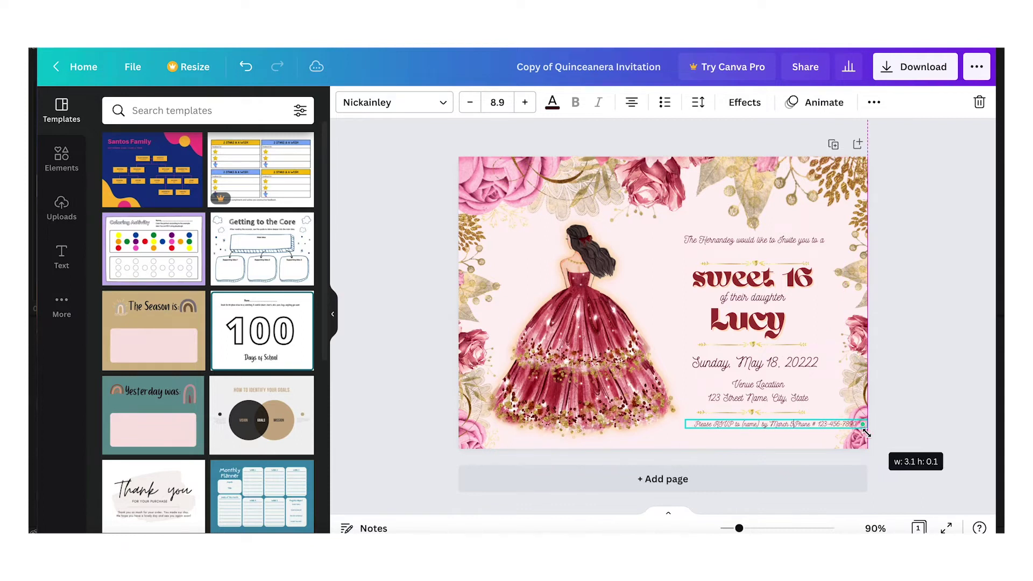
left_click(733, 438)
left_click(740, 425)
left_click_drag(738, 424, 729, 431)
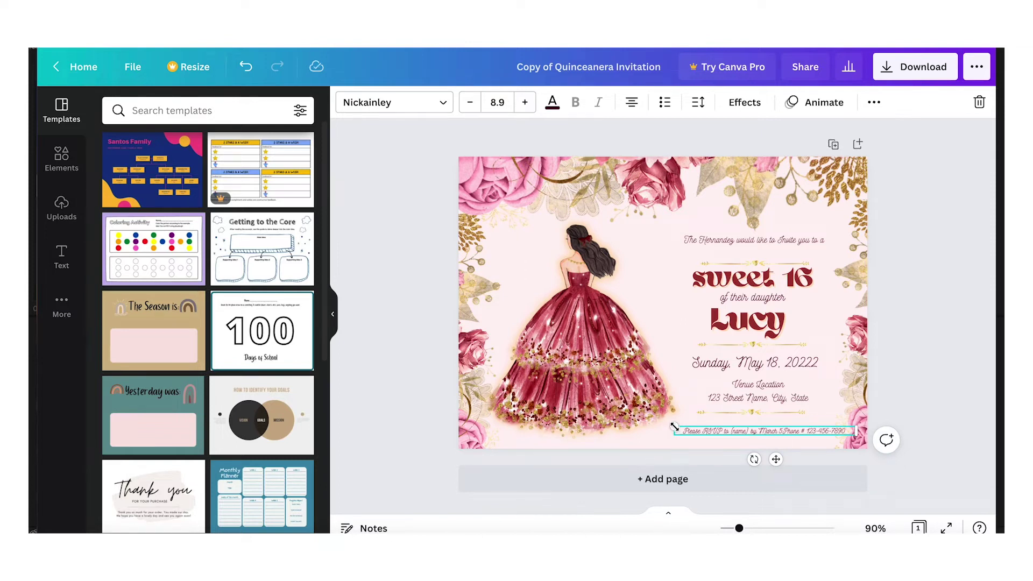
Enlarge the RSVP text to about size 13.5 and reposition it along the bottom of the invitation
left_click_drag(674, 426, 614, 408)
left_click_drag(744, 428, 761, 432)
left_click_drag(631, 426, 603, 425)
left_click_drag(733, 430, 737, 431)
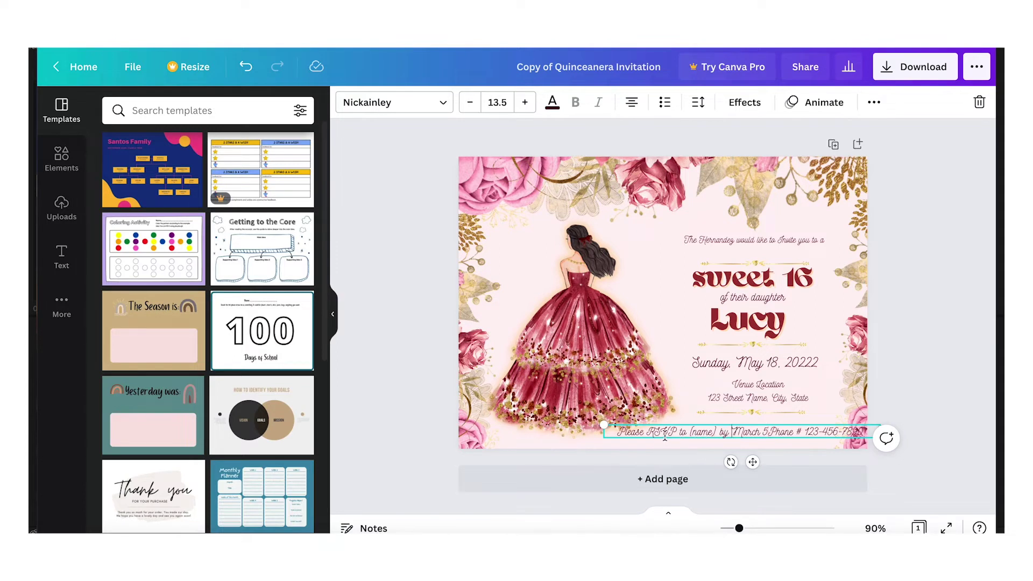
Insert a line break before "Phone #" so the RSVP text runs over two lines
left_click(770, 430)
key("Return")
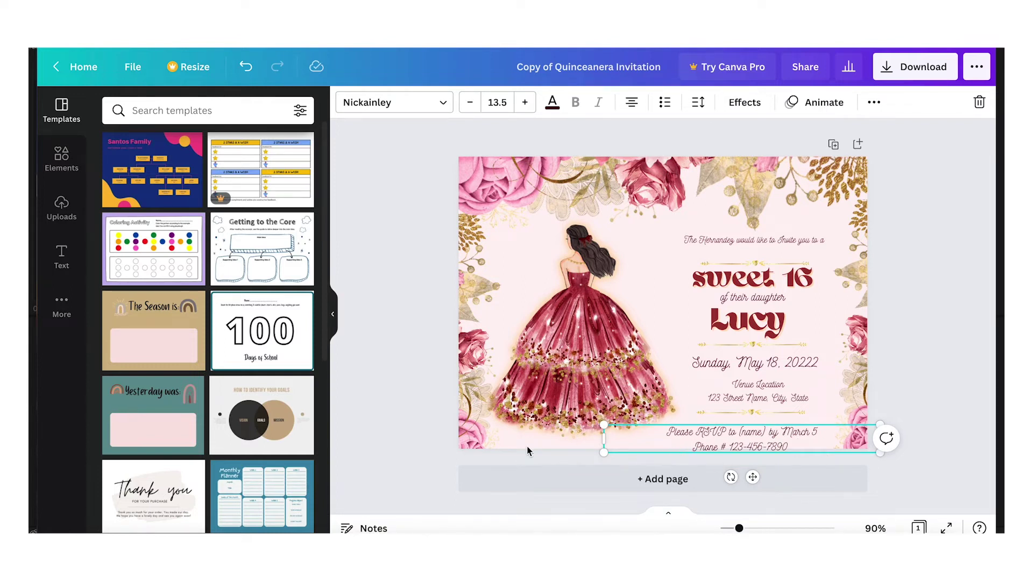
left_click(562, 440)
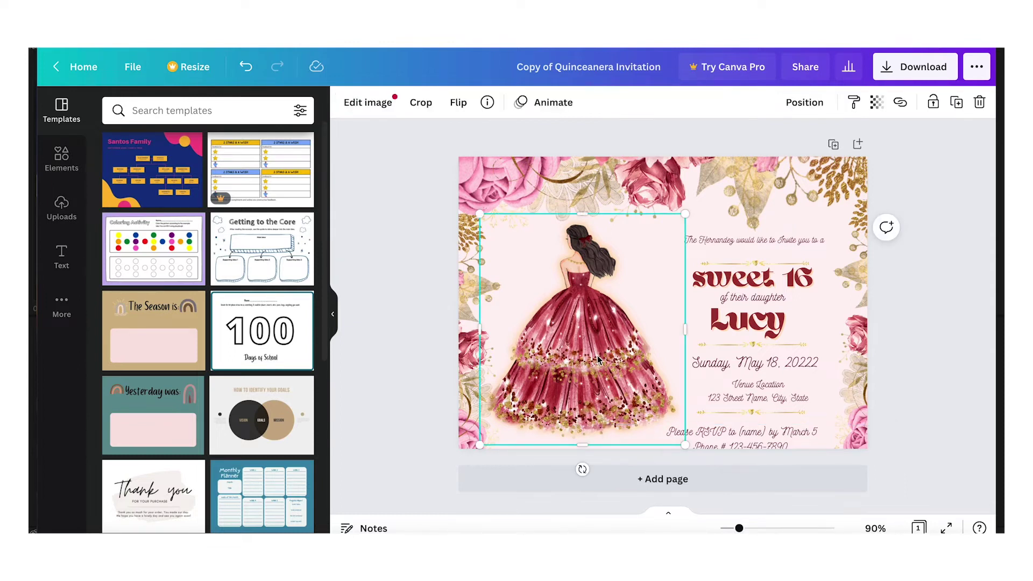
Reduce the two-line RSVP text to about size 11.2 and center it below the last divider
left_click(750, 438)
left_click_drag(752, 437, 759, 432)
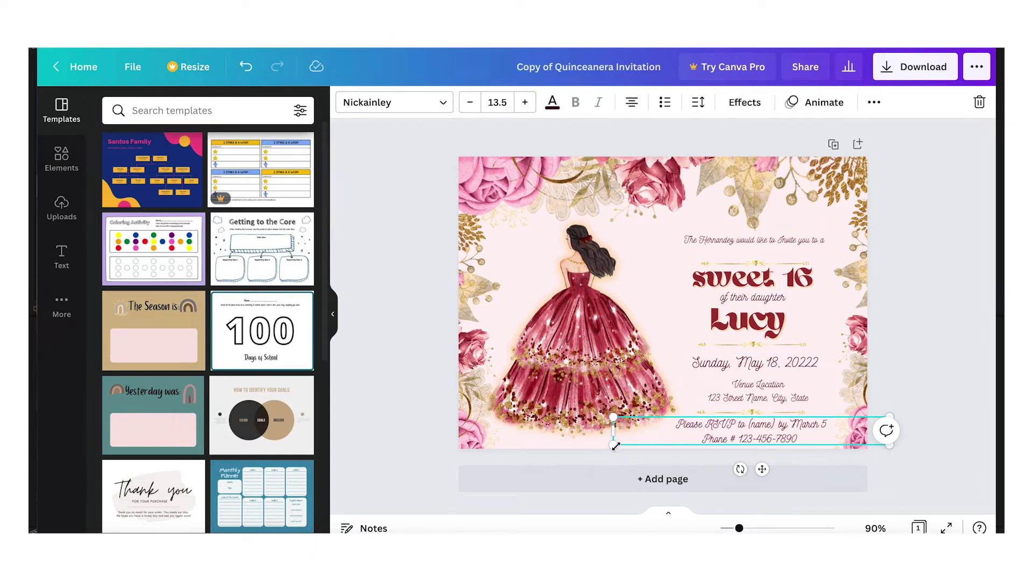
left_click_drag(614, 446, 659, 441)
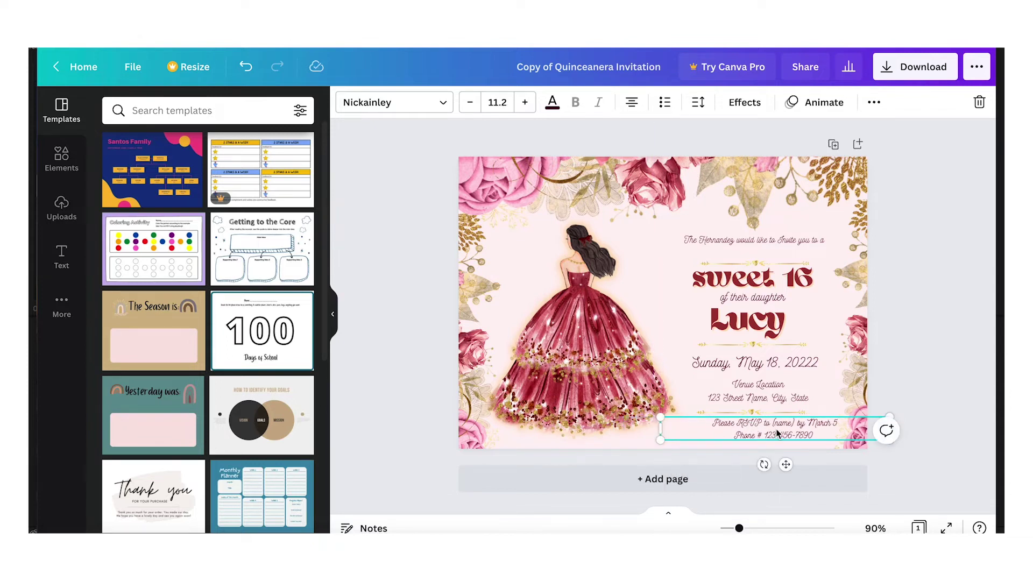
left_click_drag(775, 428, 756, 430)
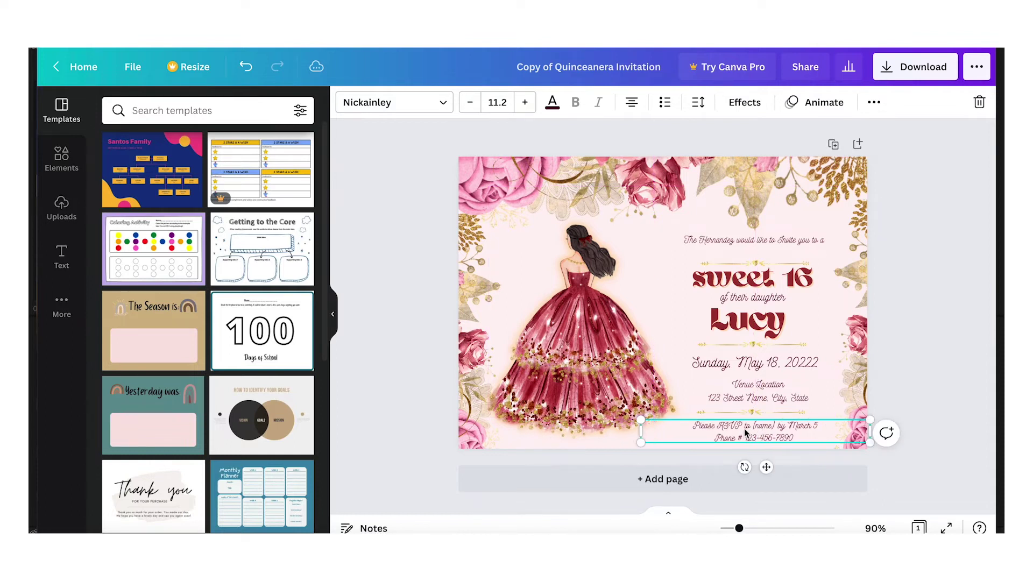
left_click(905, 381)
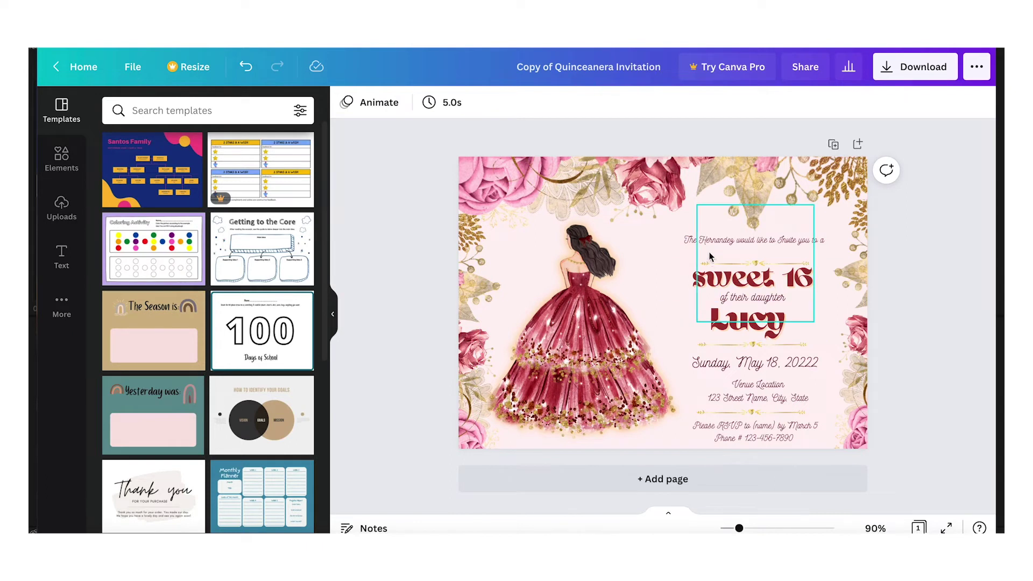
Open the invitation's download options and show the available file types
left_click(886, 73)
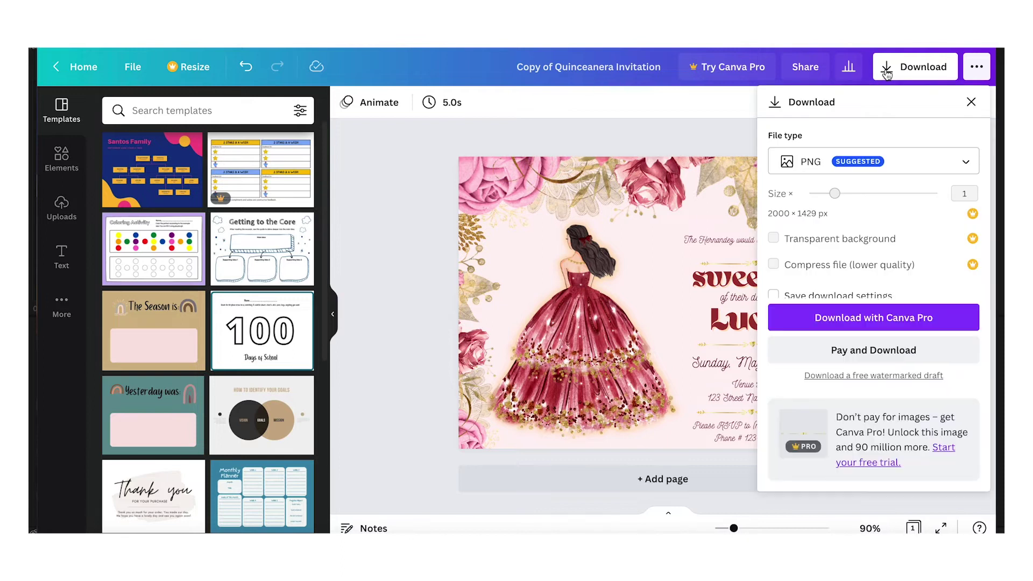
left_click(966, 164)
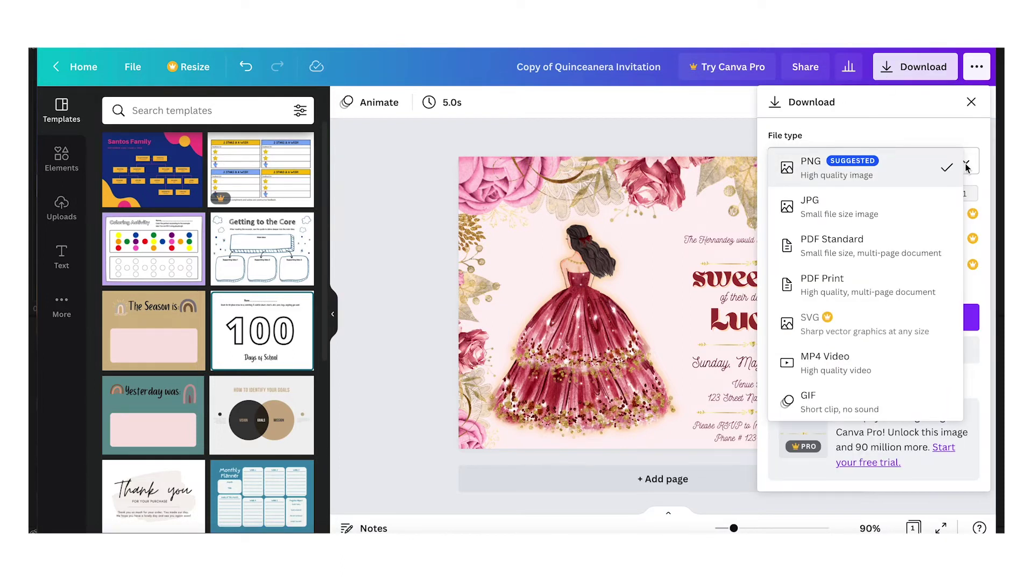
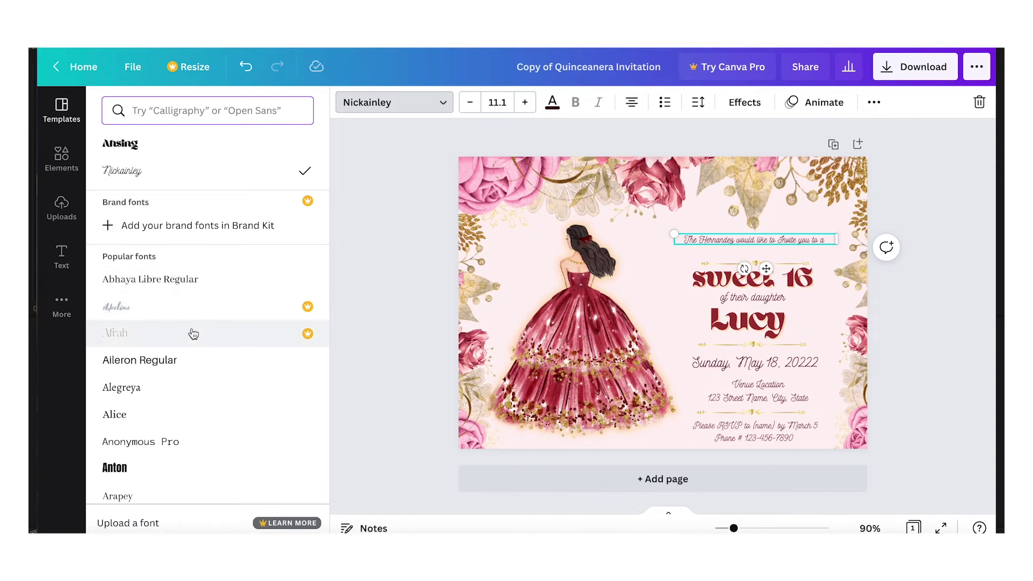
Change the invitation's introductory line to the Alice font, widen its box to fit one line and recenter it
scroll(193, 332, "down", 1)
scroll(191, 330, "down", 1)
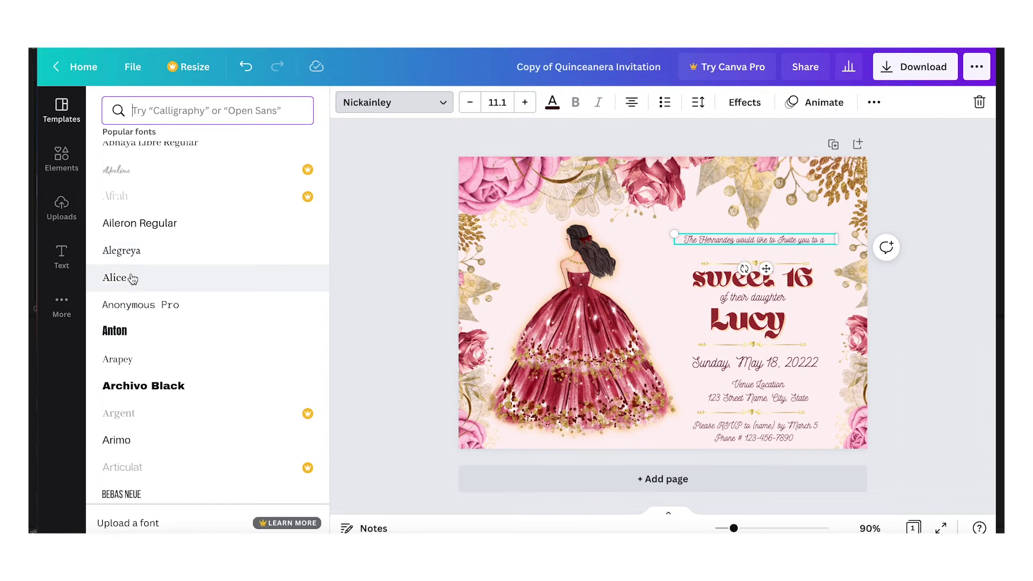
left_click(115, 277)
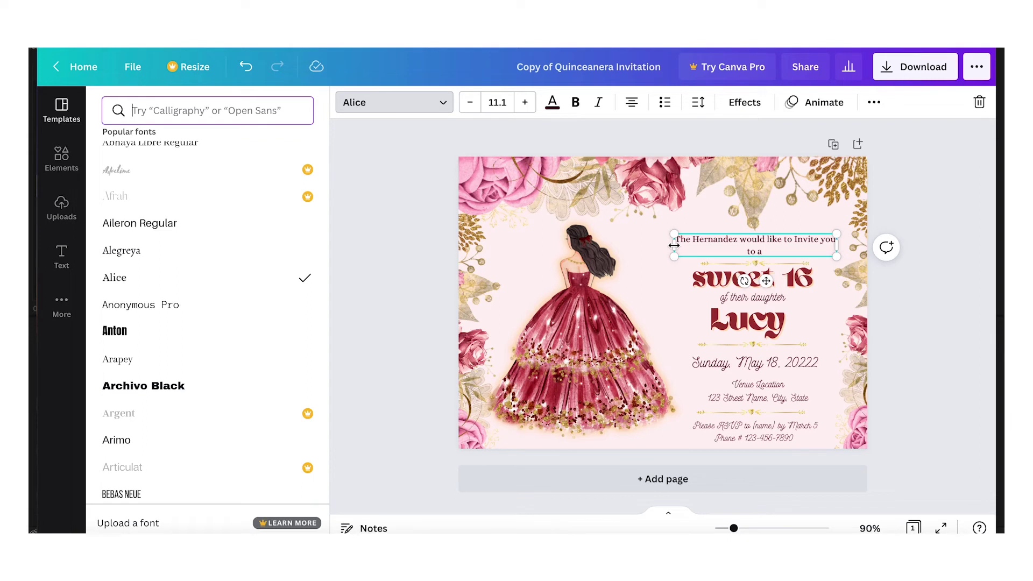
left_click_drag(673, 245, 653, 245)
left_click_drag(744, 239, 754, 239)
Change the introductory line's font to Jonathan
scroll(173, 296, "down", 1)
scroll(174, 295, "down", 5)
scroll(173, 296, "down", 1)
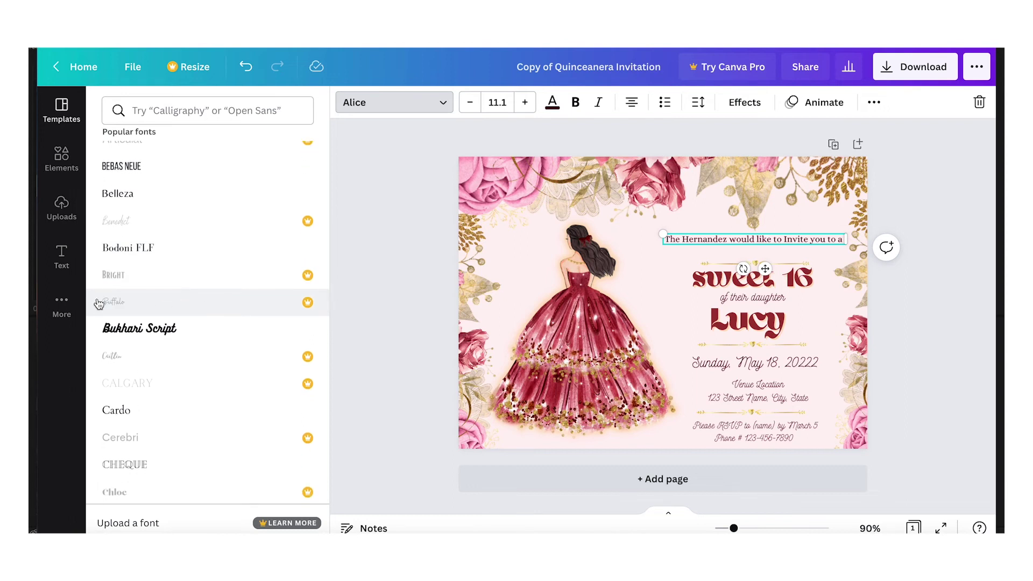
scroll(224, 285, "down", 1)
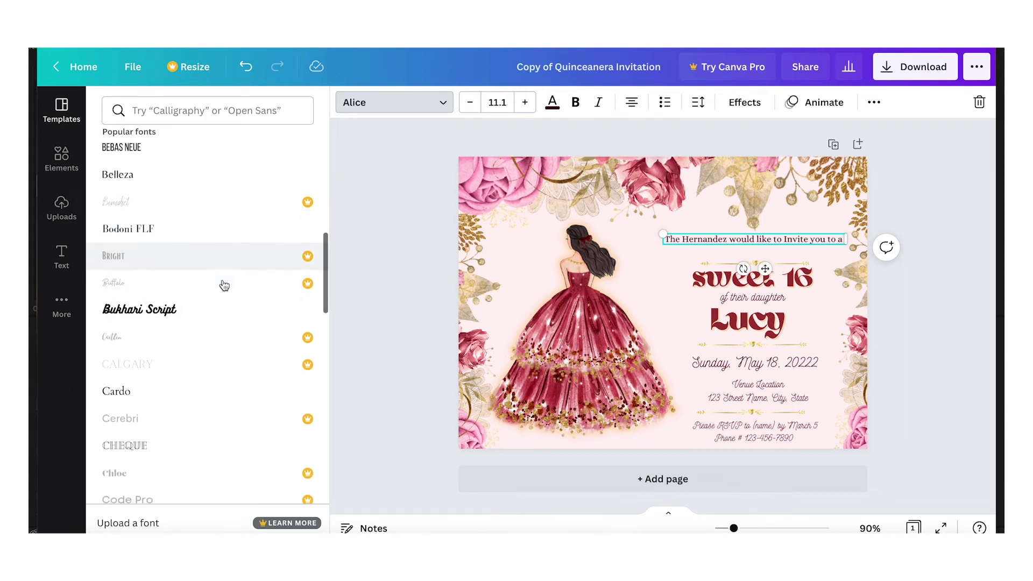
scroll(220, 288, "down", 3)
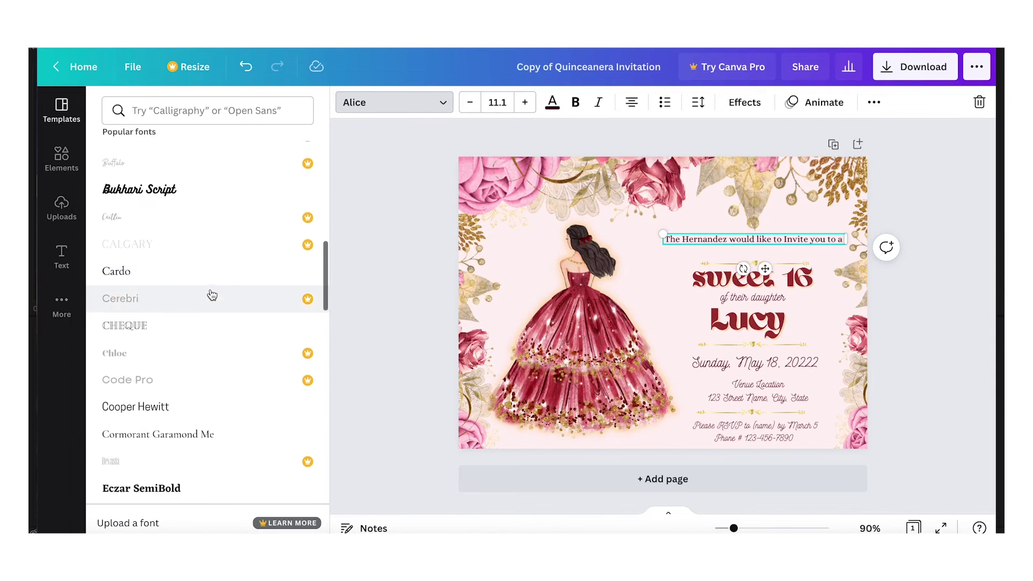
scroll(212, 295, "down", 1)
scroll(212, 294, "down", 3)
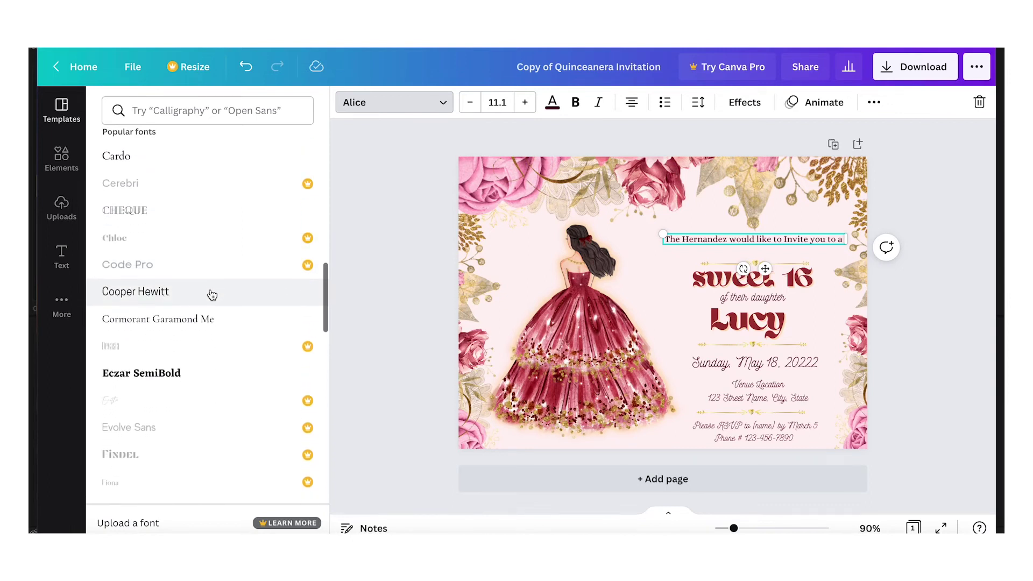
scroll(212, 293, "down", 3)
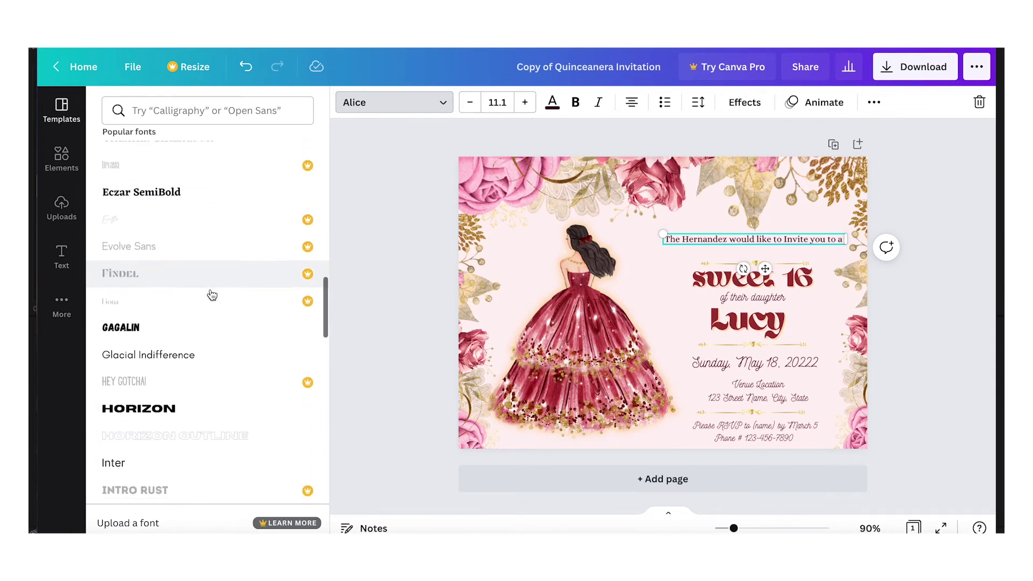
scroll(212, 288, "down", 2)
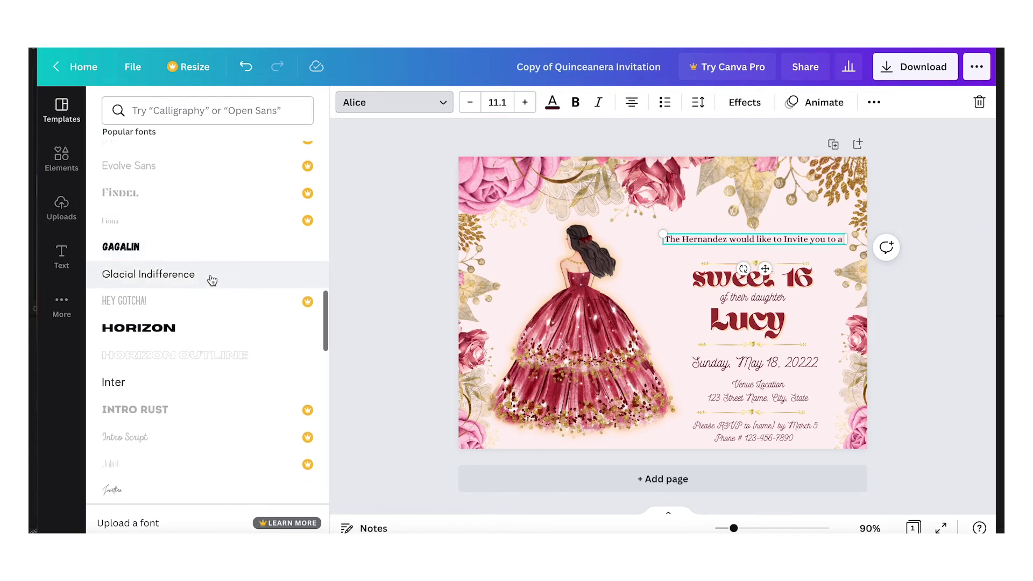
scroll(212, 281, "down", 3)
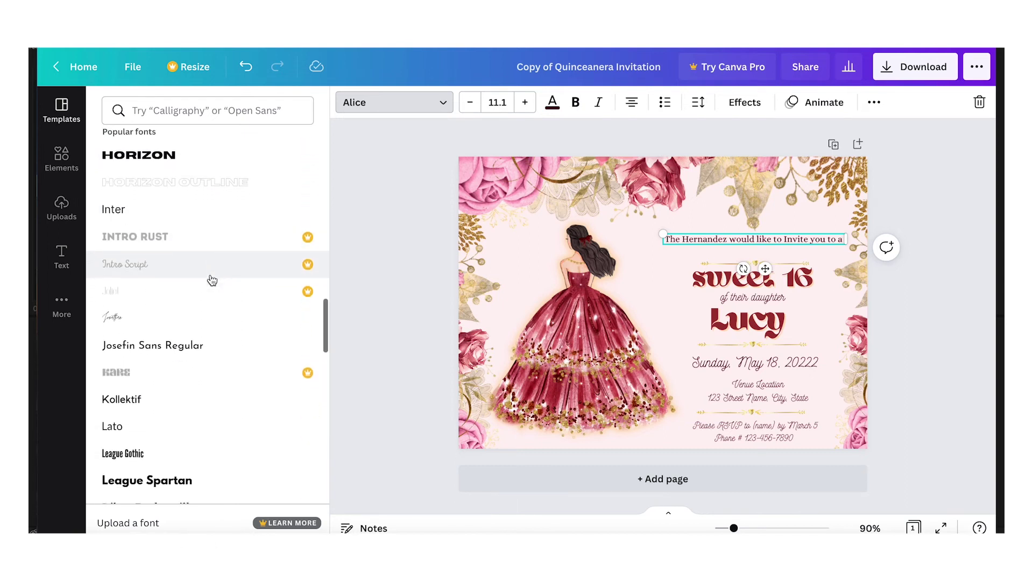
left_click(111, 250)
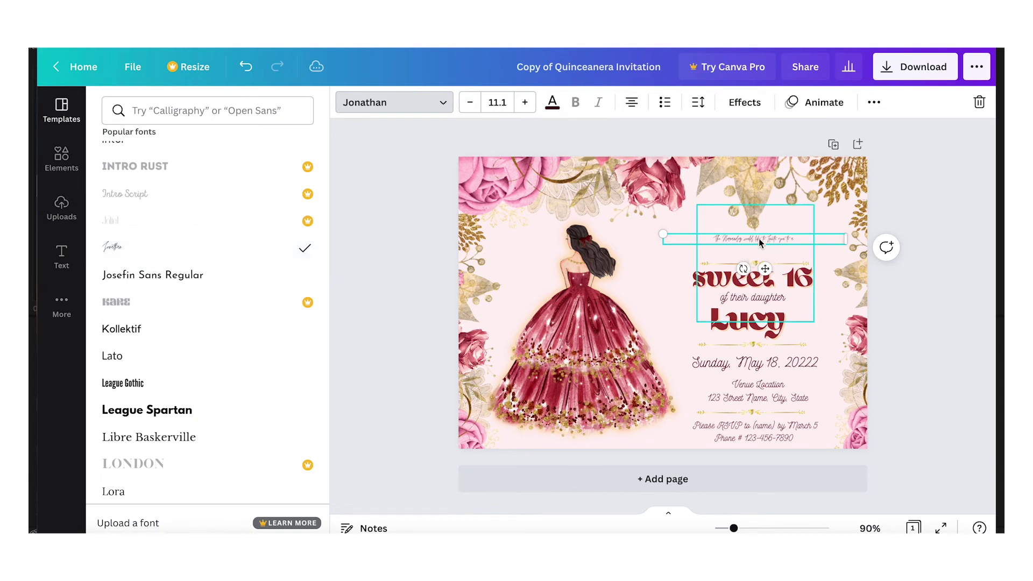
Narrow the introductory line's text box, enlarge the text to about size 24.4 and center it above the first divider
left_click_drag(842, 237, 758, 238)
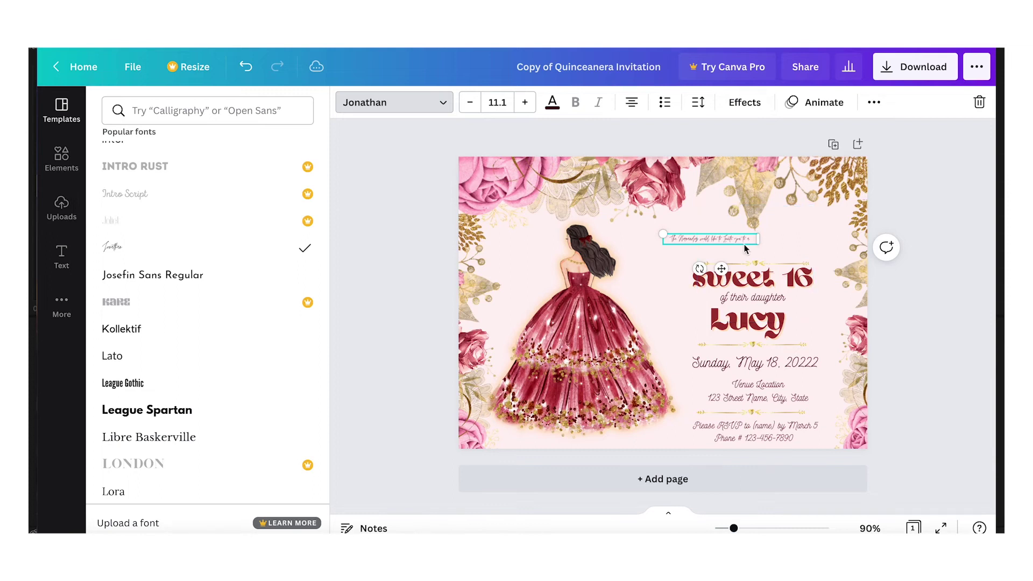
left_click_drag(663, 234, 550, 222)
left_click_drag(640, 240, 742, 247)
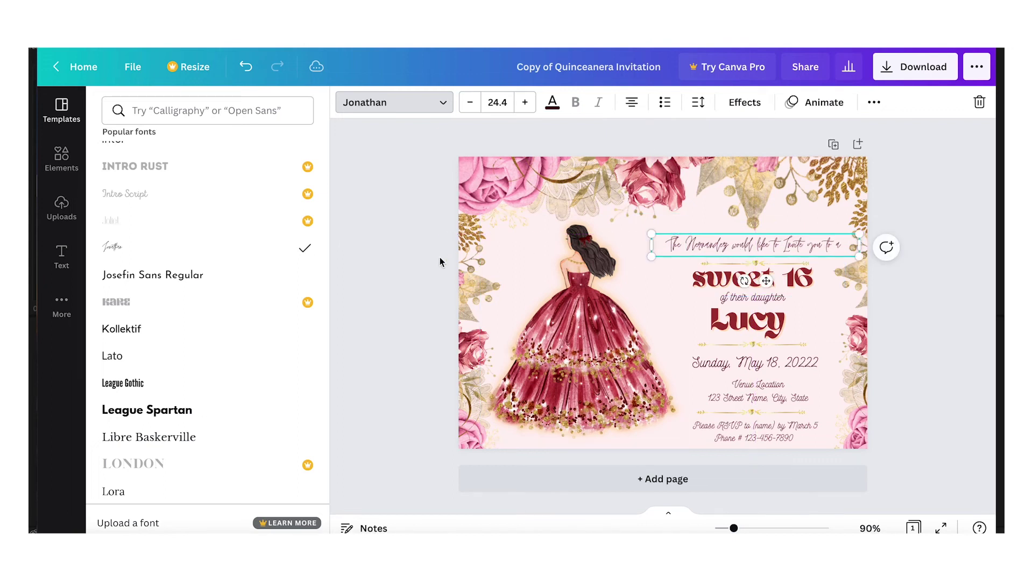
Change the introductory line's font to Lora
scroll(200, 319, "down", 1)
scroll(201, 319, "down", 5)
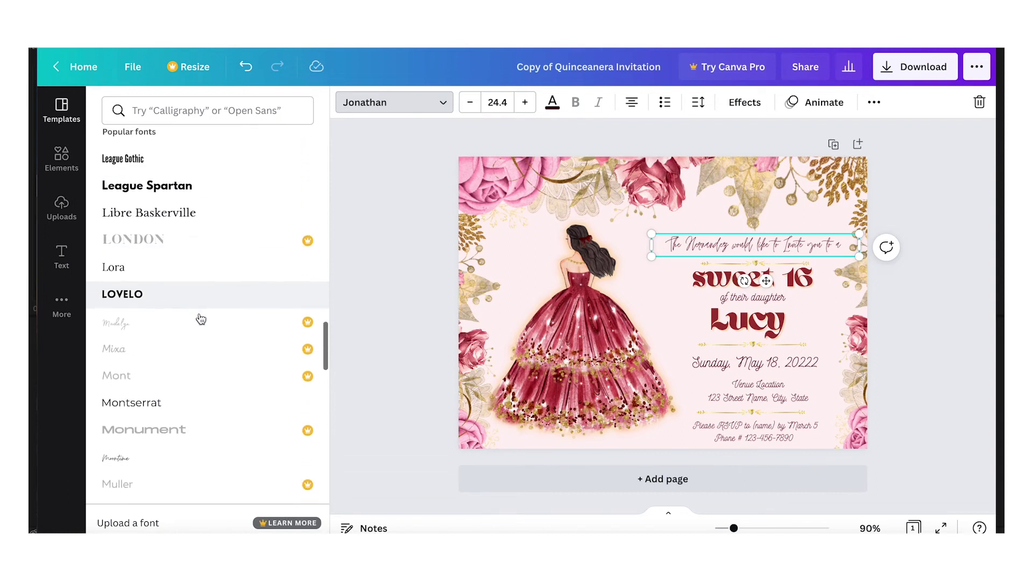
scroll(201, 319, "down", 2)
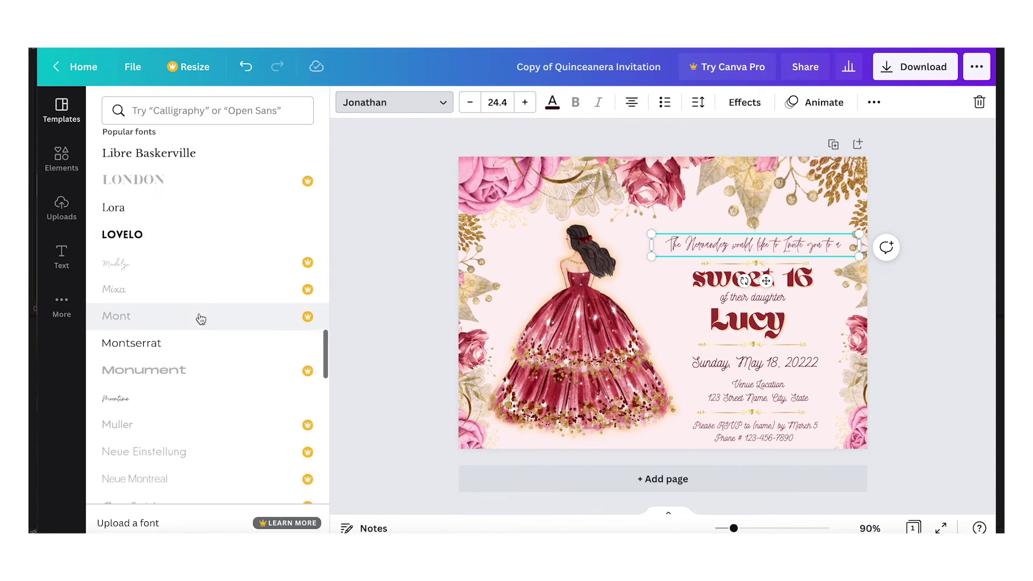
scroll(191, 304, "down", 1)
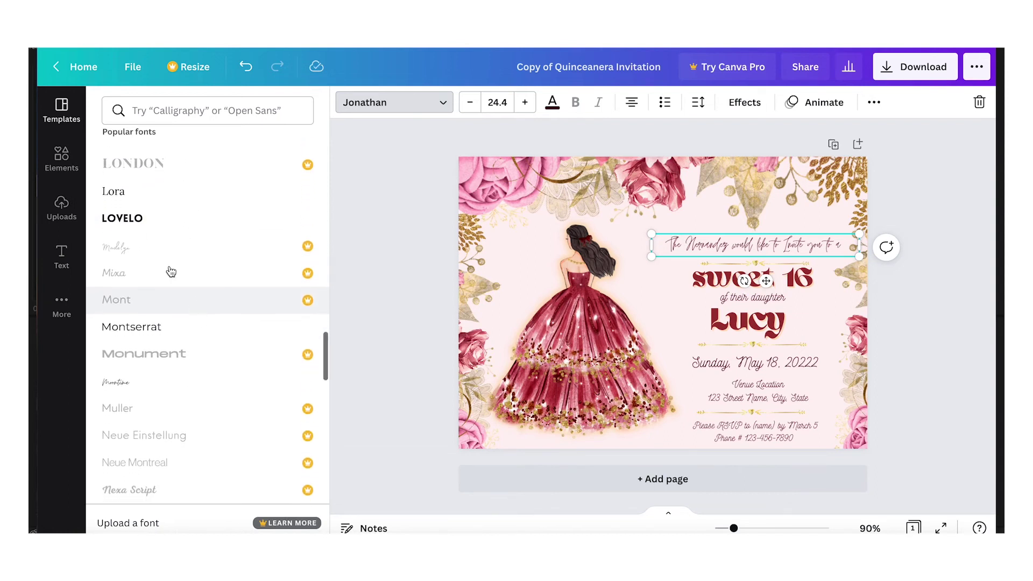
left_click(129, 201)
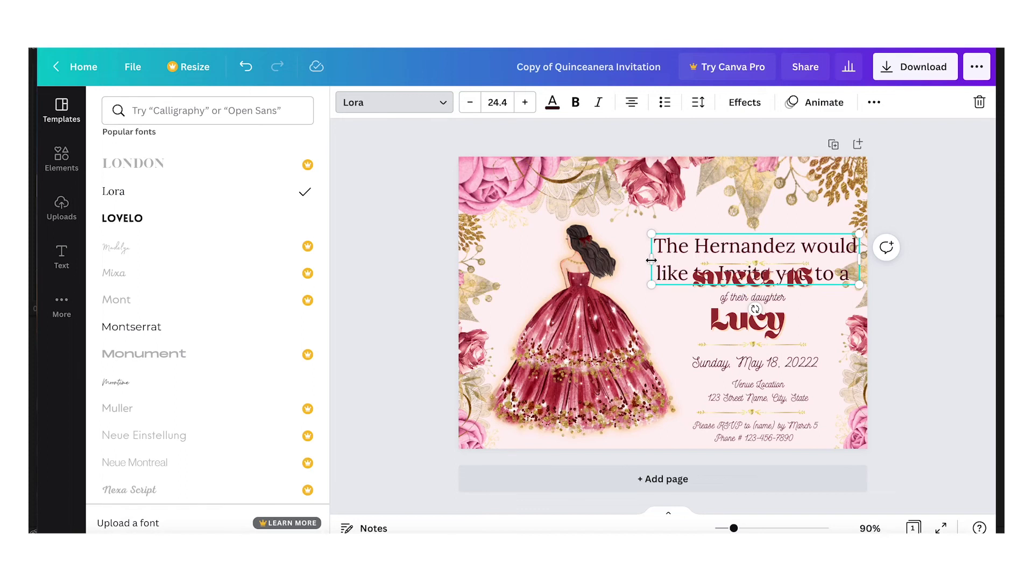
Widen the introductory line's text box, reduce the text to about size 11.1 and position it above the first divider
left_click_drag(651, 260, 623, 246)
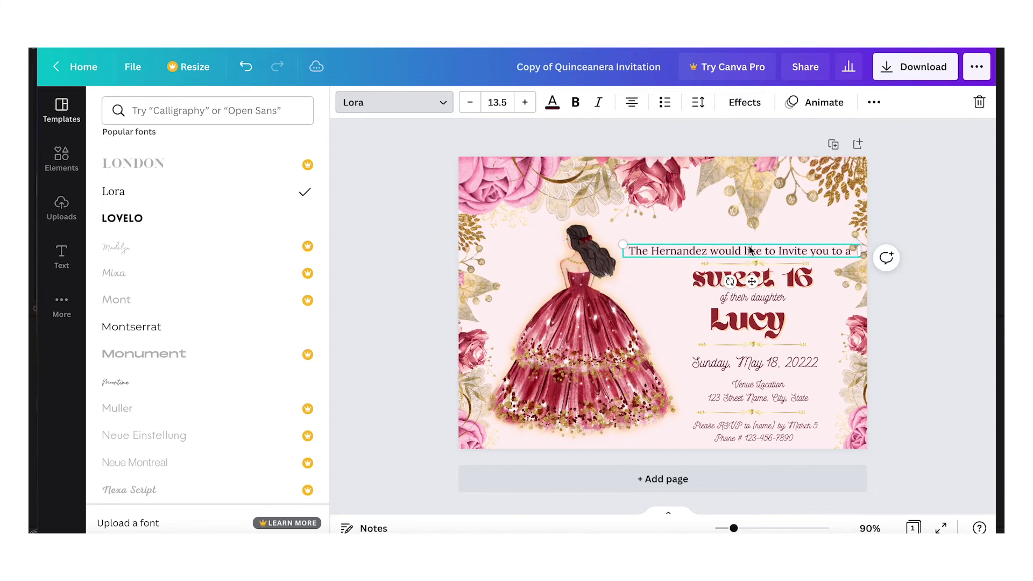
left_click_drag(748, 250, 751, 235)
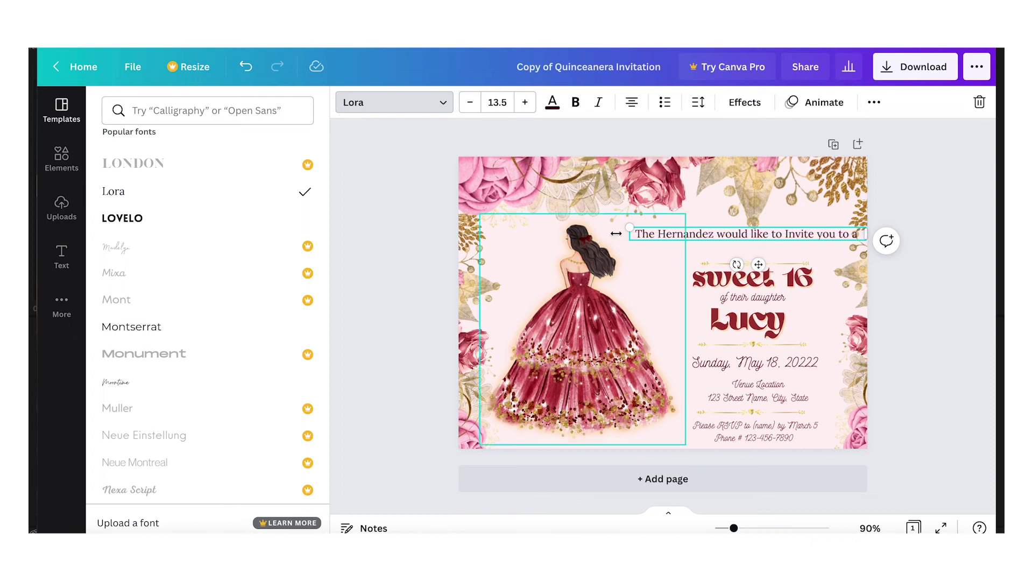
left_click_drag(629, 227, 672, 233)
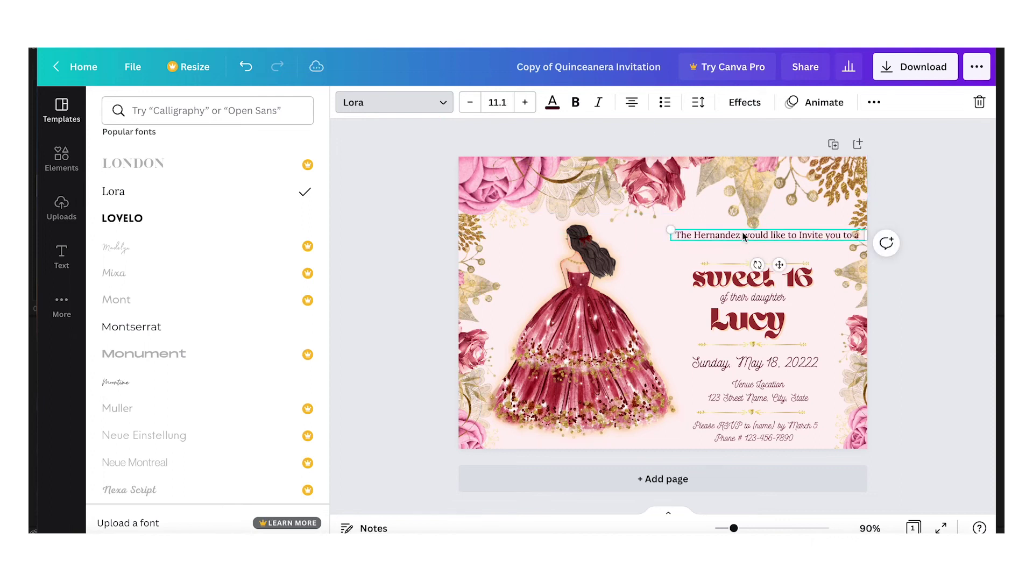
left_click_drag(742, 234, 729, 244)
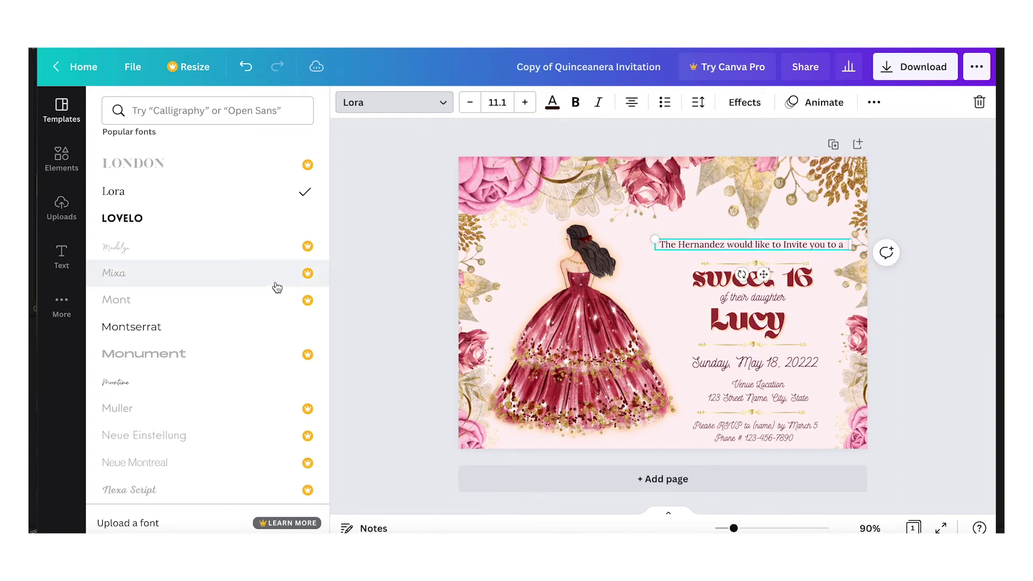
Try the Montserrat, Moontime and Nickainley fonts on the introductory line
scroll(203, 322, "down", 2)
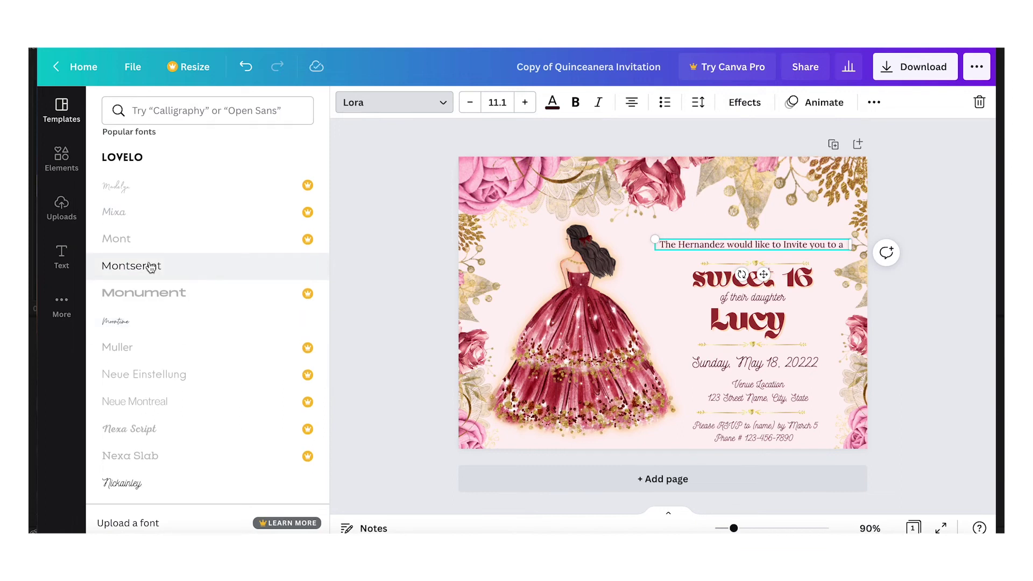
left_click(151, 266)
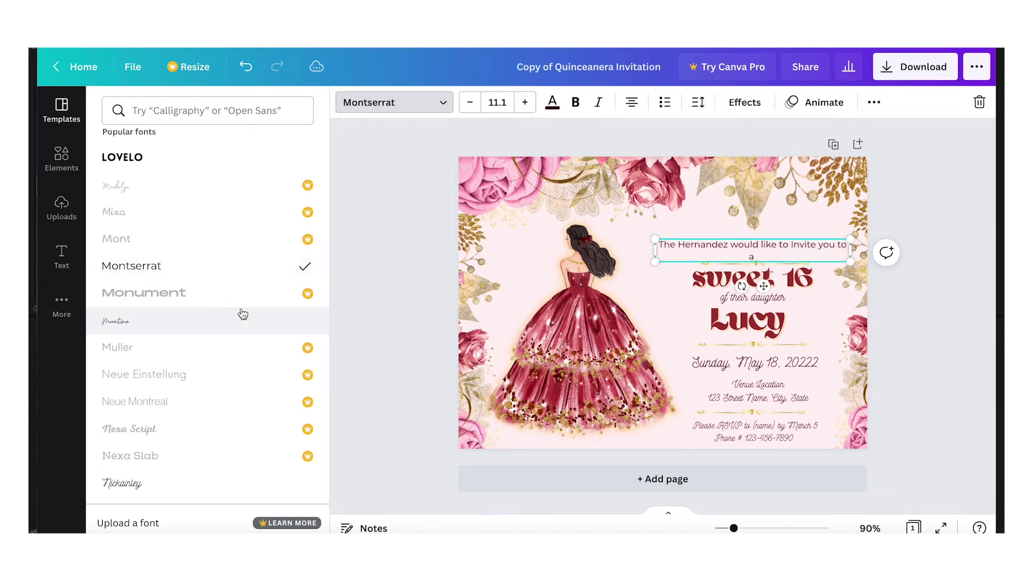
scroll(231, 312, "down", 1)
left_click(131, 270)
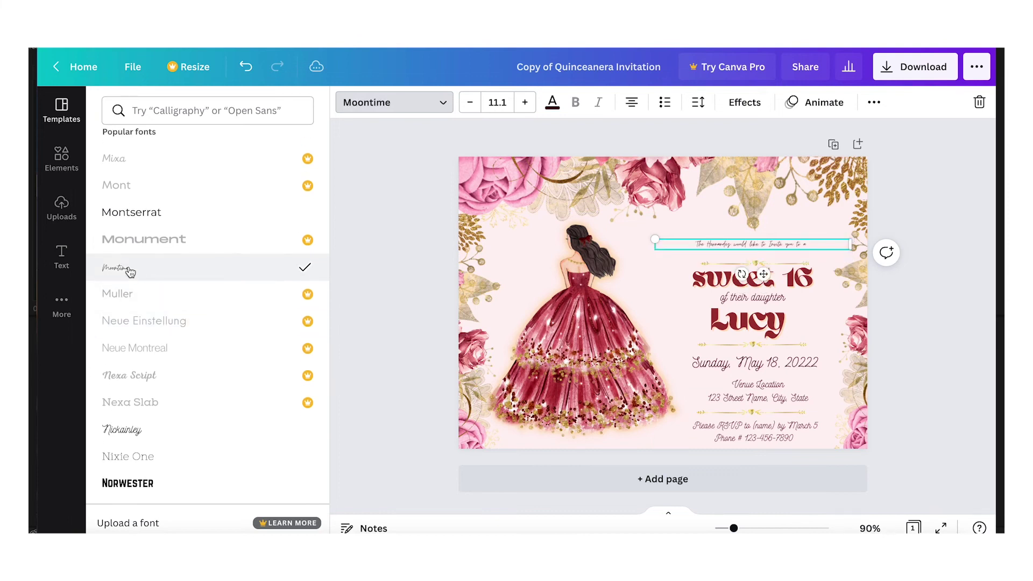
scroll(131, 271, "down", 1)
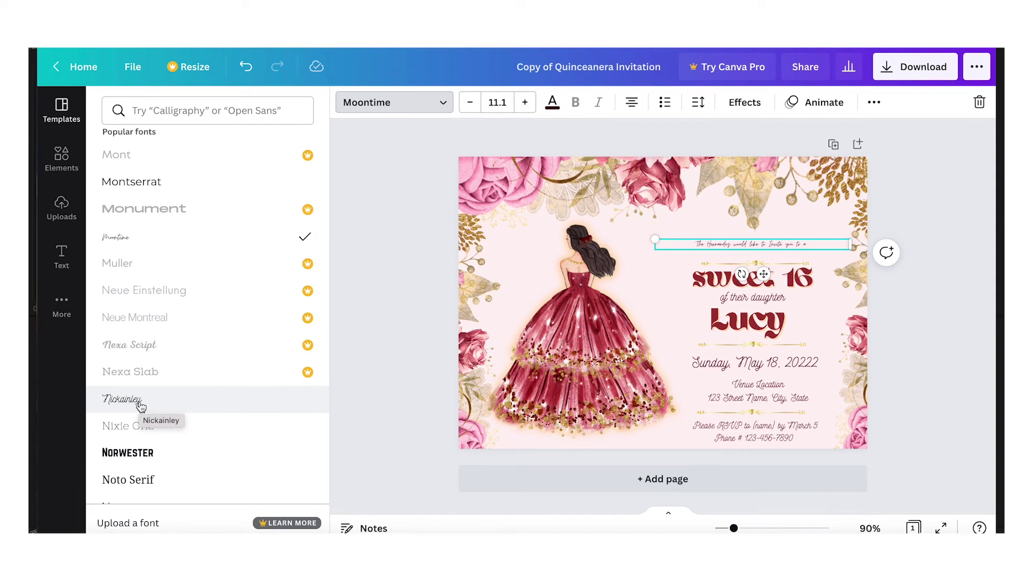
left_click(141, 406)
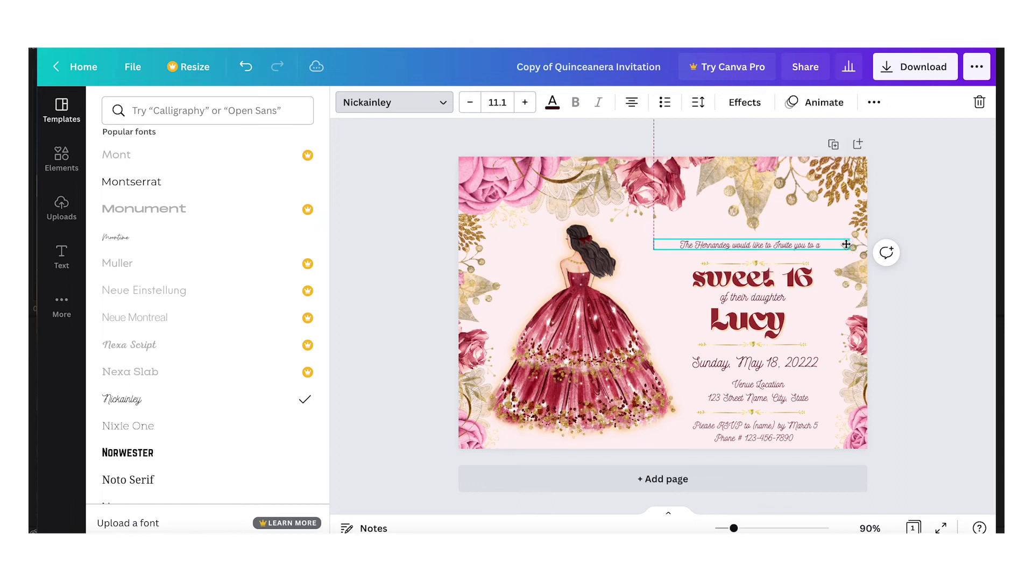
Fit the text box to the Nickainley introductory line, enlarge it to about size 15.5 and center it above the divider
left_click_drag(846, 244, 810, 245)
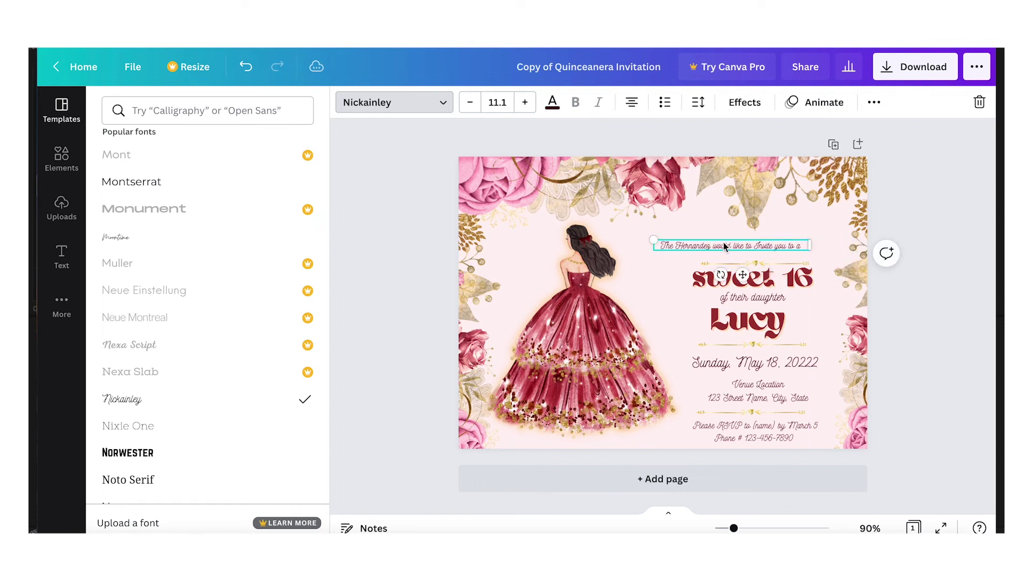
left_click_drag(653, 240, 596, 235)
left_click_drag(712, 241, 754, 244)
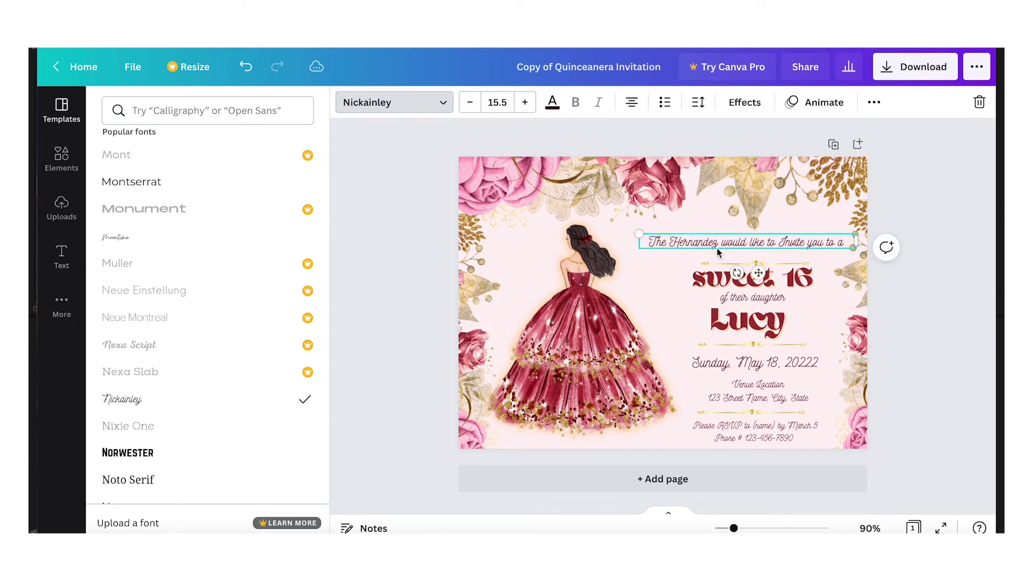
Delete the introductory line, and undo the deletion and the preceding font and size changes back to its Lora version
key("Delete")
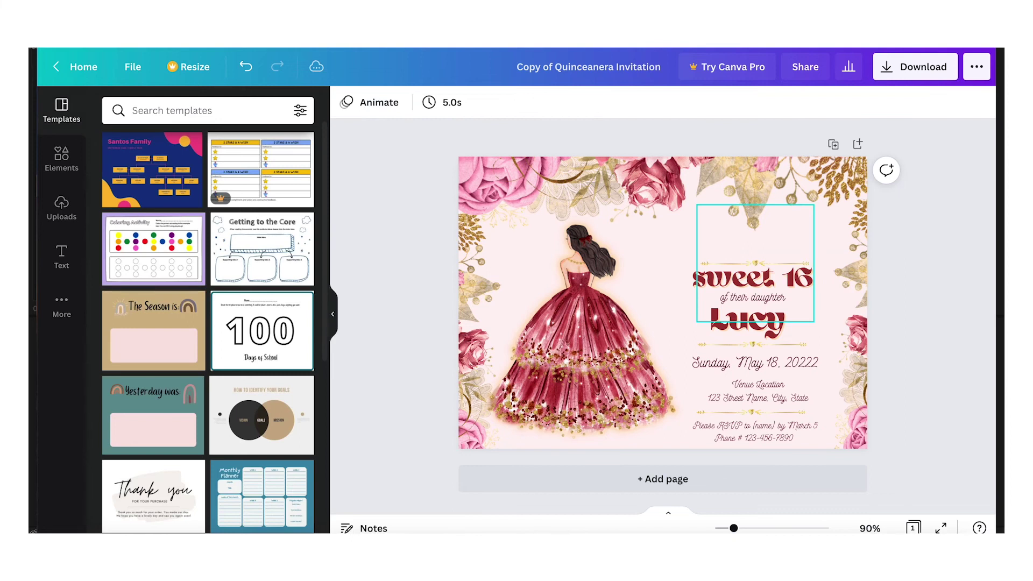
left_click(246, 68)
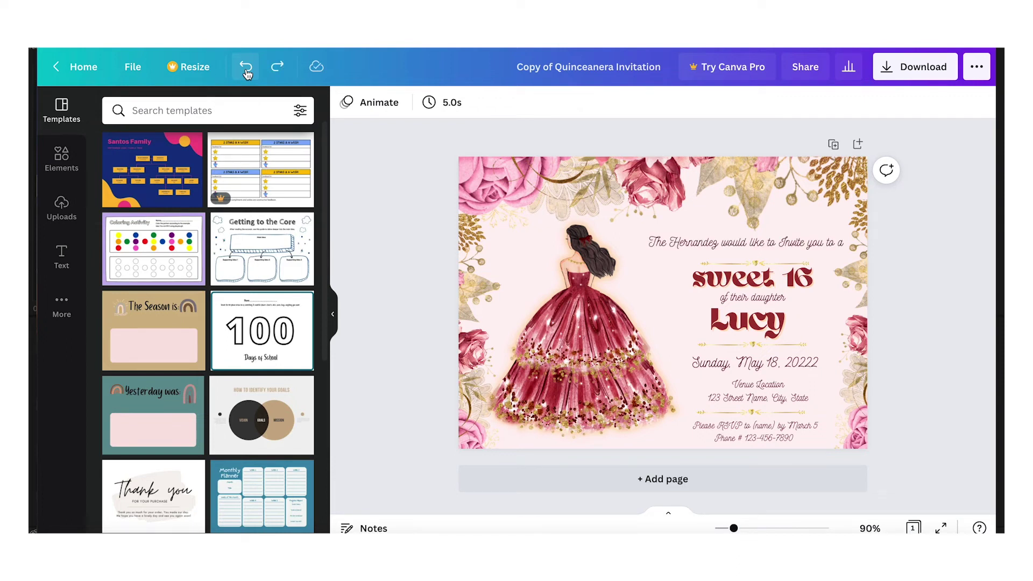
left_click(246, 67)
left_click(246, 68)
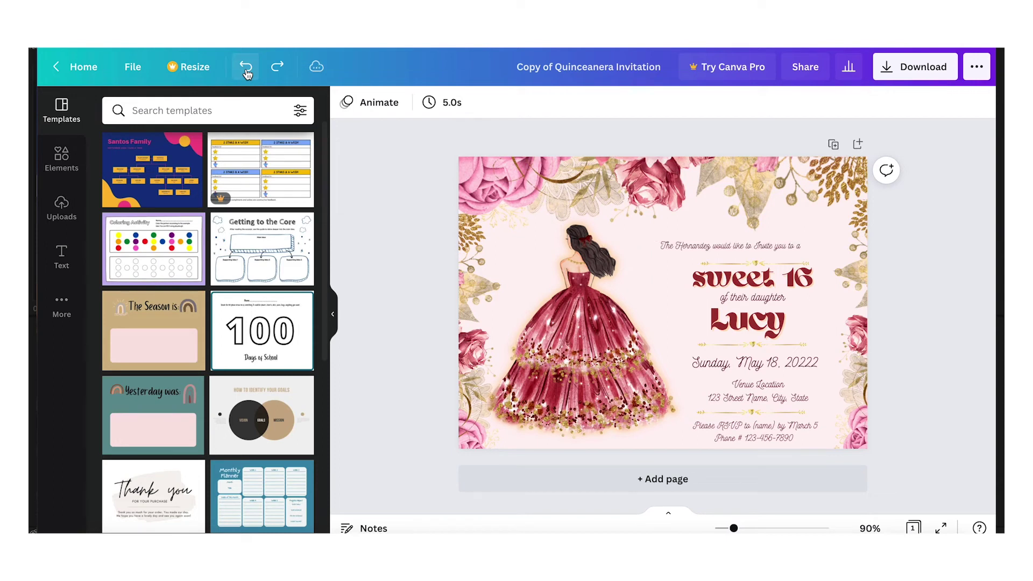
left_click(246, 68)
left_click(246, 67)
left_click(246, 68)
left_click(246, 67)
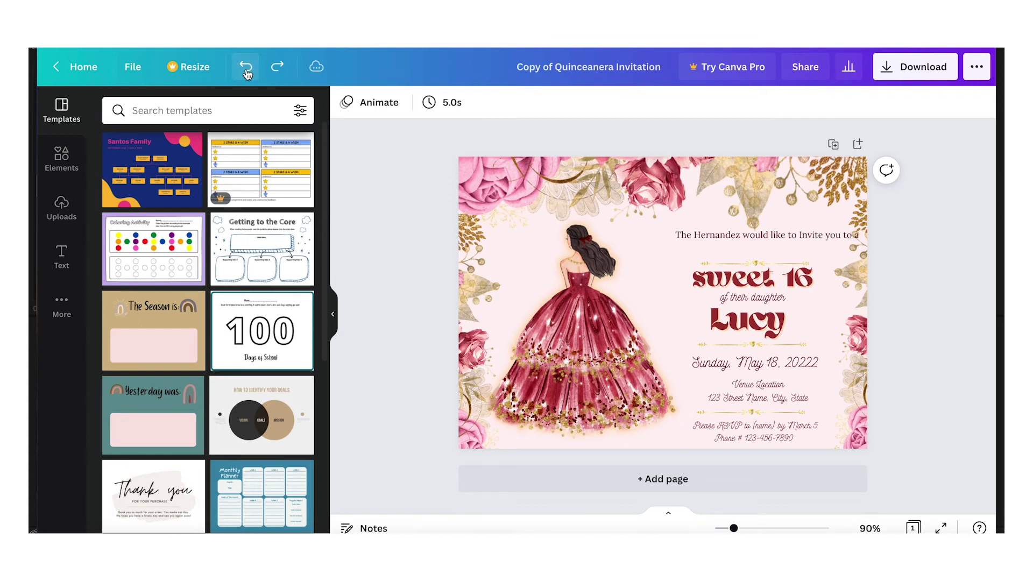
Set the introductory line in the Nickainley font, enlarge it and center it above the first gold divider
left_click_drag(764, 234, 750, 247)
left_click(371, 105)
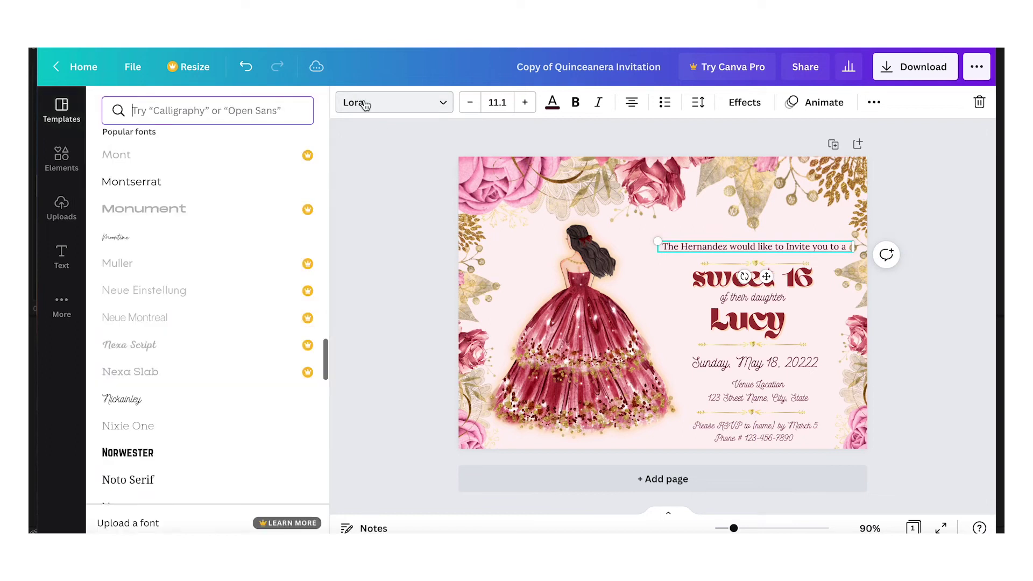
scroll(151, 204, "up", 15)
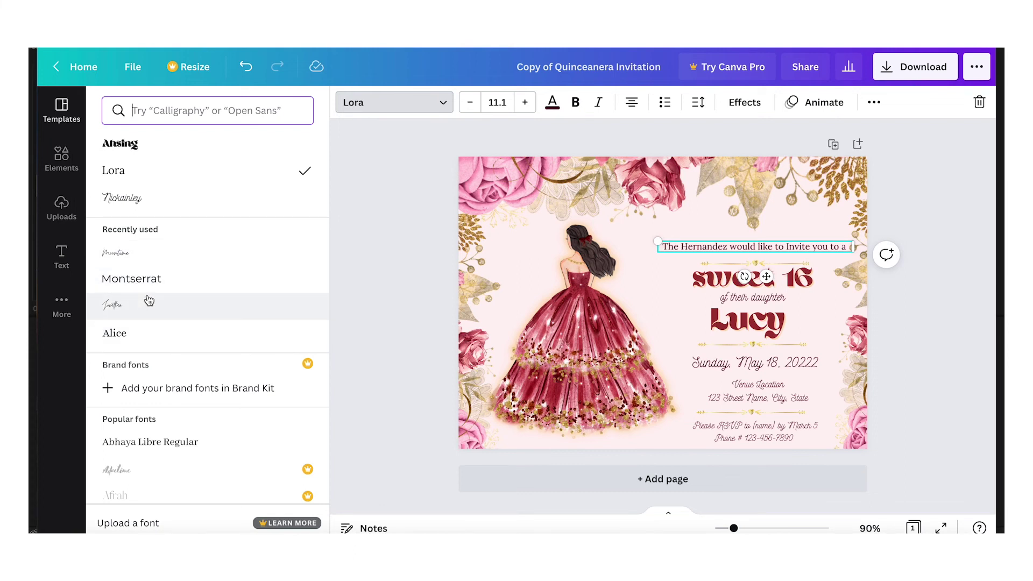
left_click(124, 199)
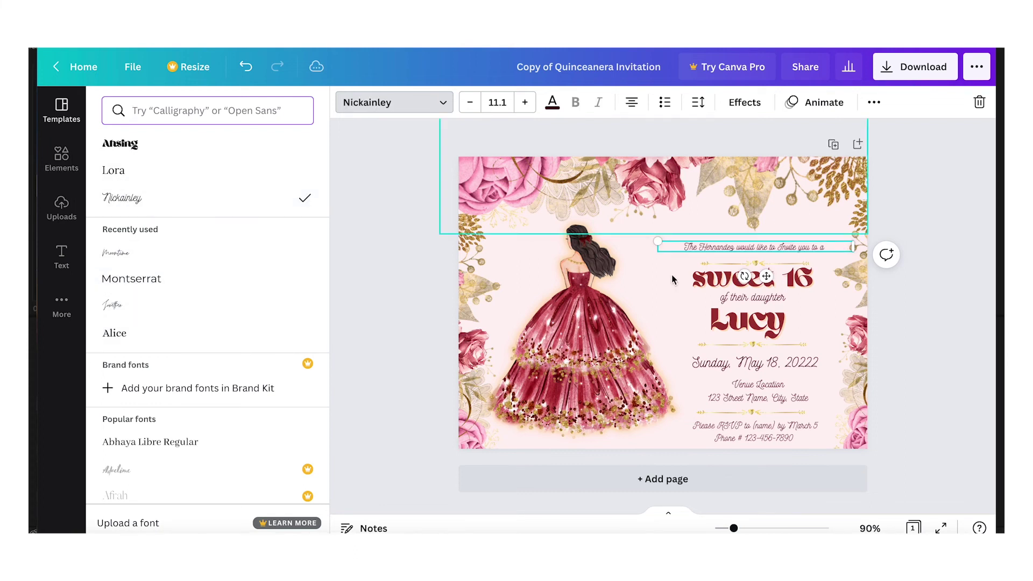
left_click_drag(656, 239, 612, 239)
left_click_drag(732, 245, 742, 246)
Try the Anton font on the "sweet 16" title, reduced to about size 27.8 and repositioned below the first divider
left_click(799, 285)
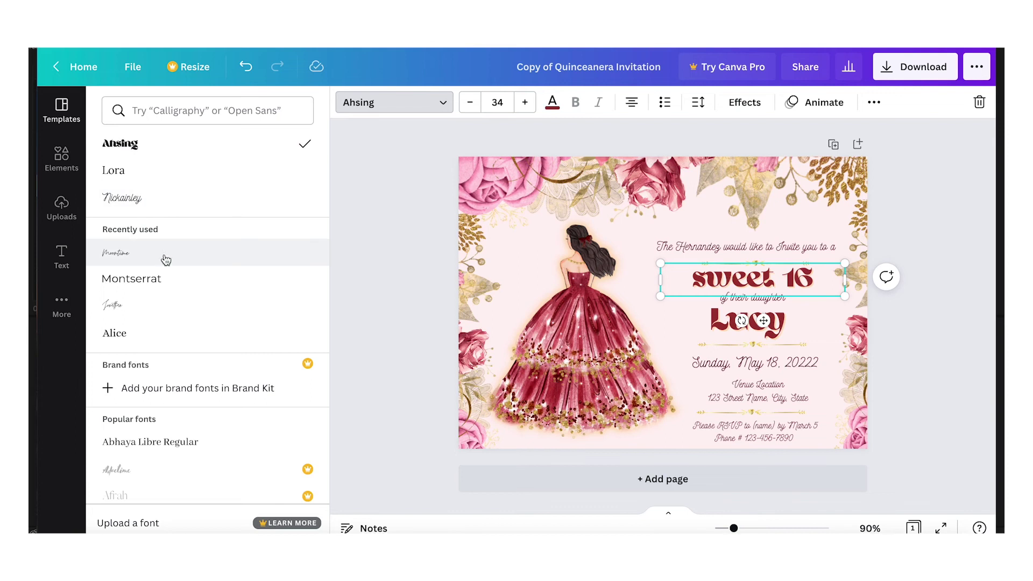
scroll(172, 323, "down", 4)
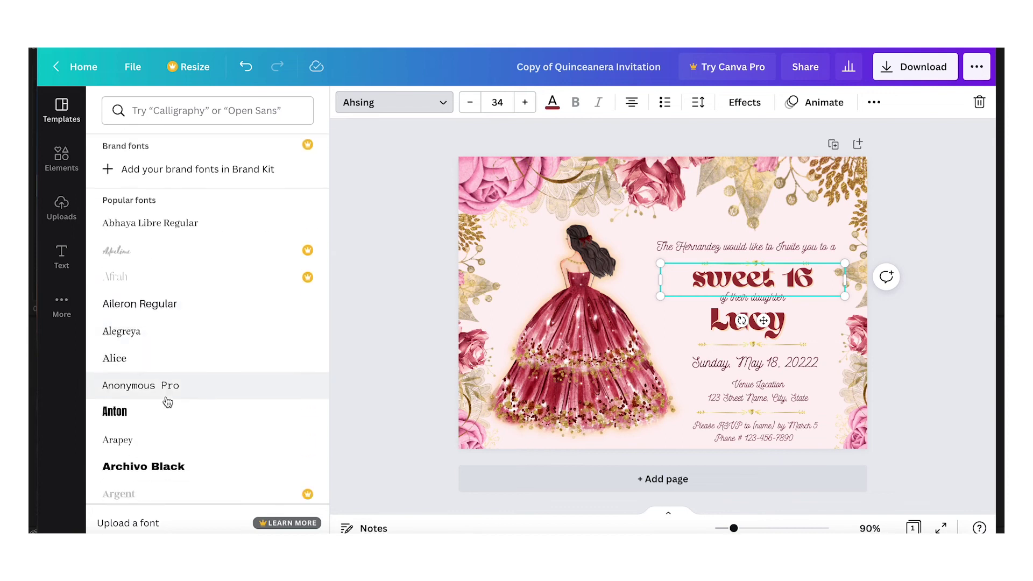
left_click(131, 419)
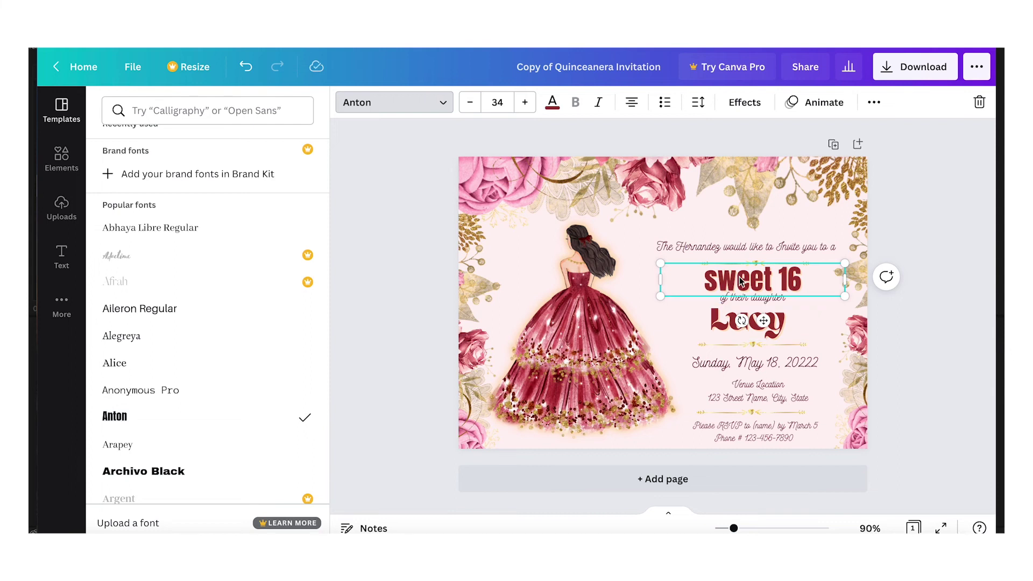
left_click_drag(660, 263, 704, 280)
left_click_drag(771, 289, 758, 289)
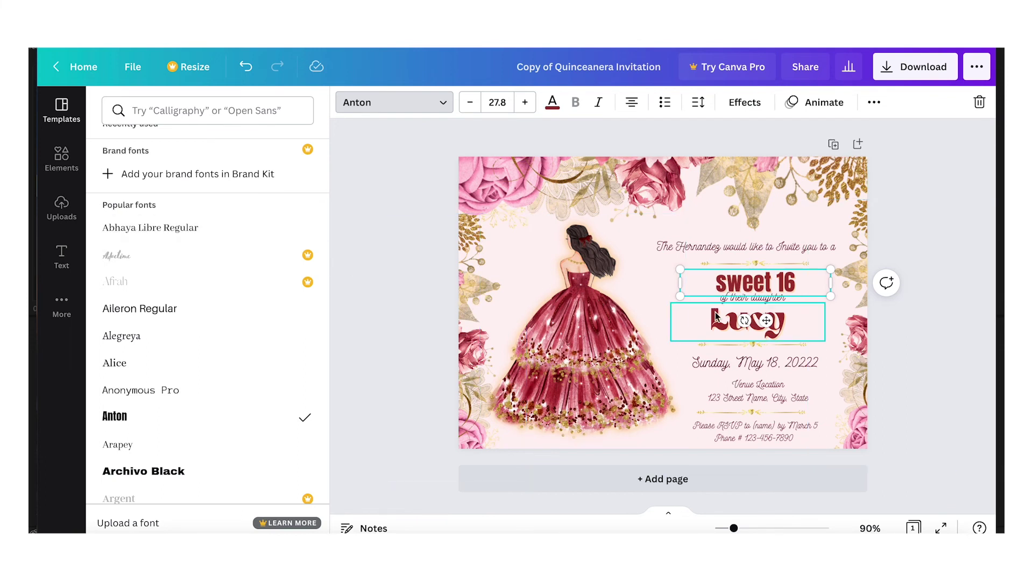
Nudge the first gold divider into alignment between the introductory line and the "sweet 16" title
mouse_move(751, 263)
left_mouse_down()
mouse_move(737, 264)
mouse_move(749, 262)
left_mouse_up()
key("Escape")
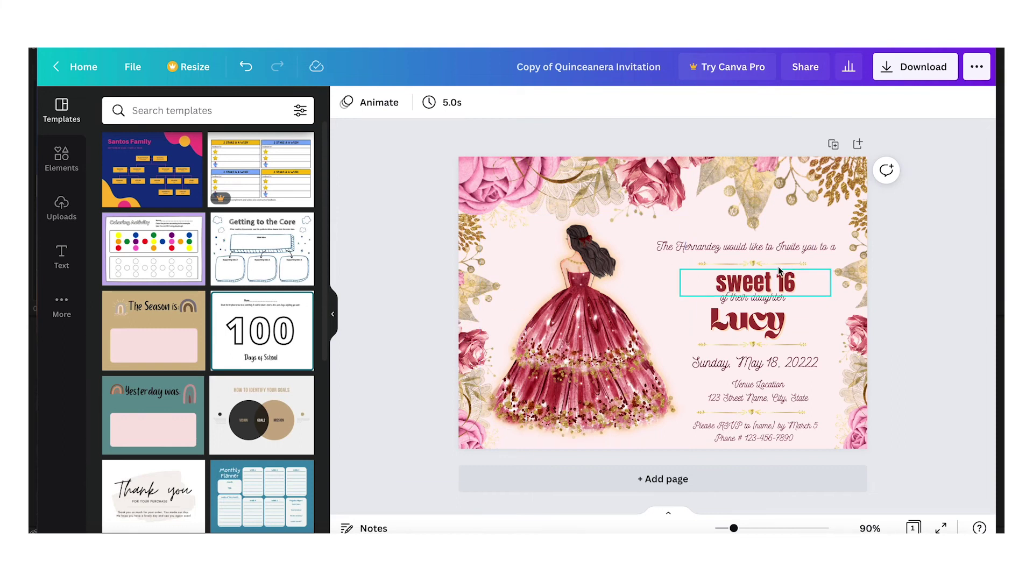
left_click_drag(757, 265, 754, 262)
mouse_move(689, 209)
left_mouse_down()
mouse_move(681, 205)
mouse_move(691, 215)
left_mouse_up()
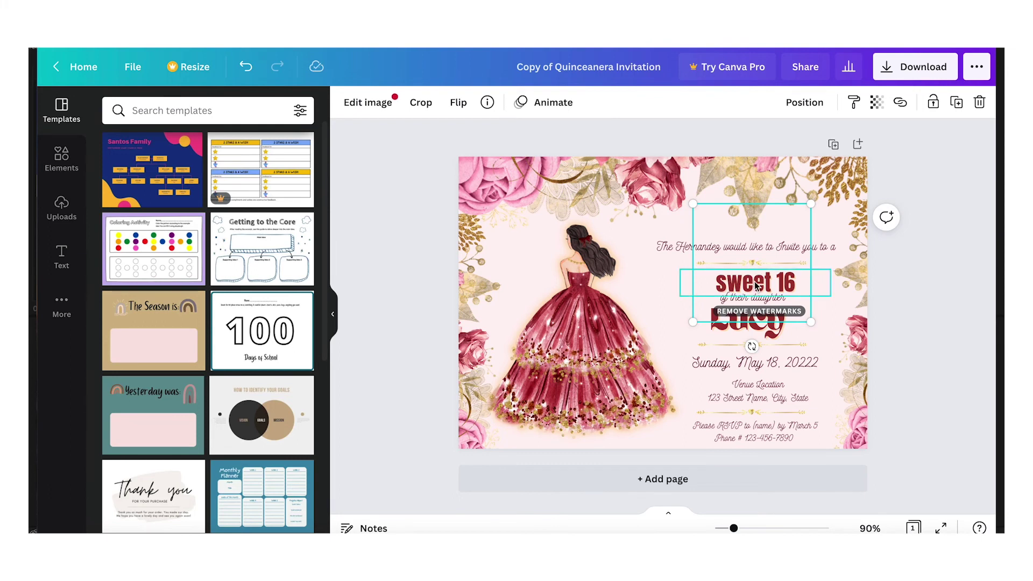
key("Escape")
Try the "sweet 16" title higher up, undo that move and shift the title slightly left instead
left_click(756, 283)
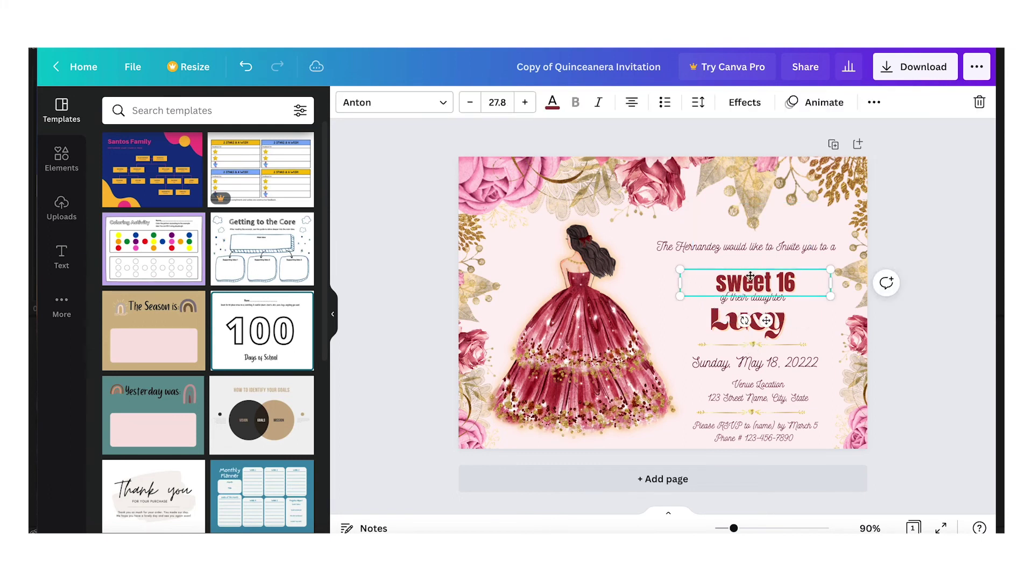
left_click_drag(755, 283, 750, 276)
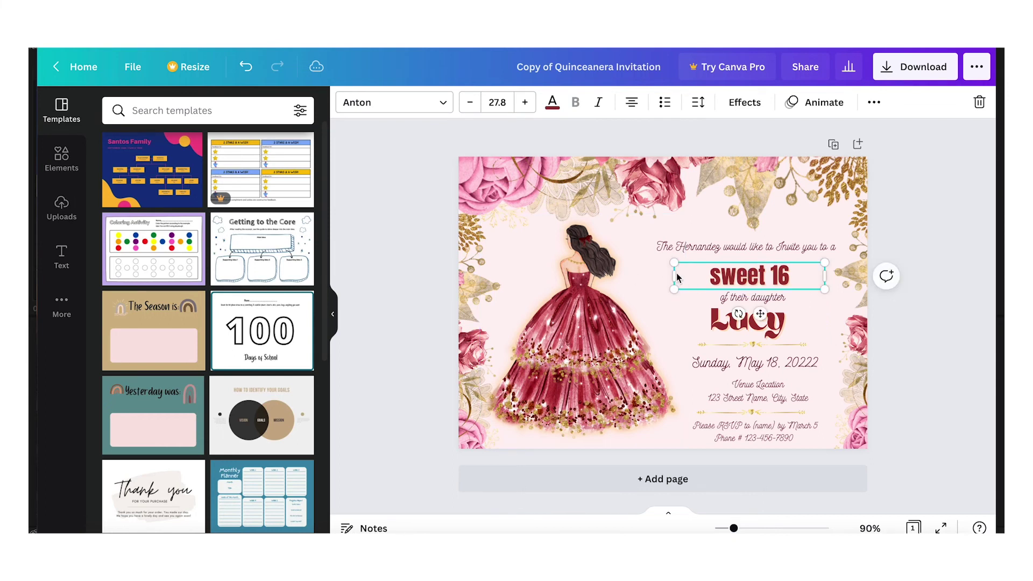
left_click(245, 66)
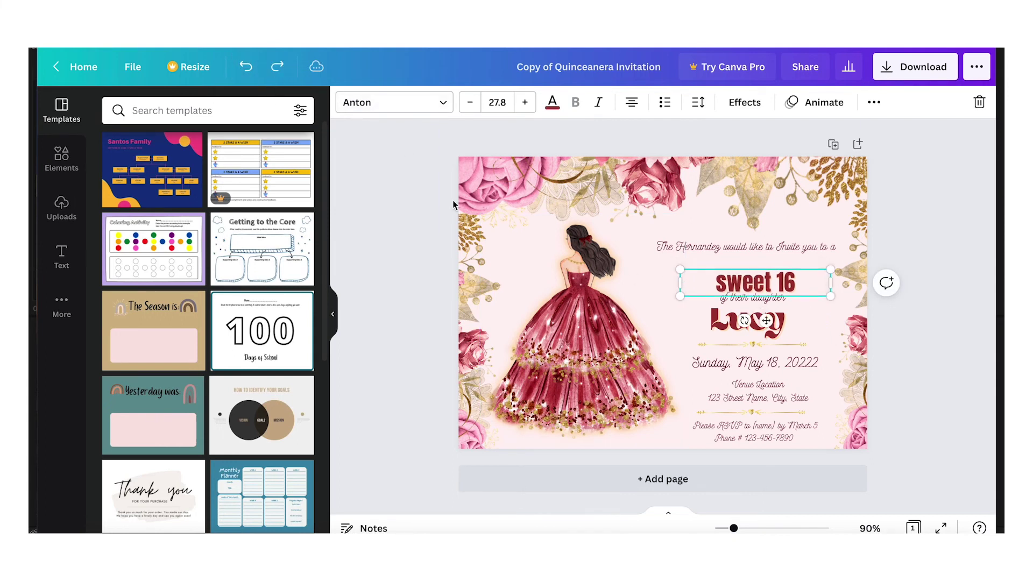
left_click(245, 67)
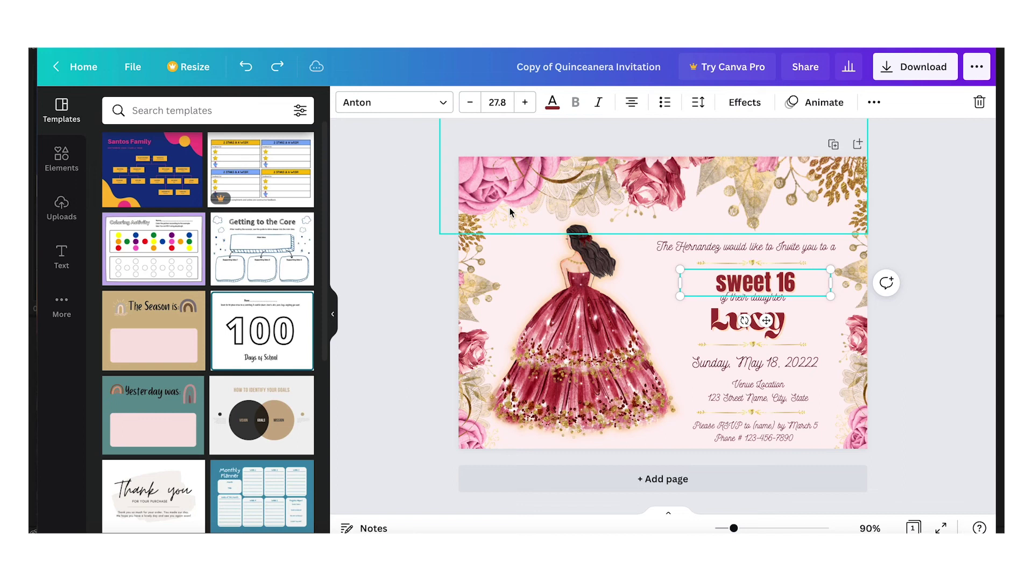
left_click_drag(767, 281, 761, 282)
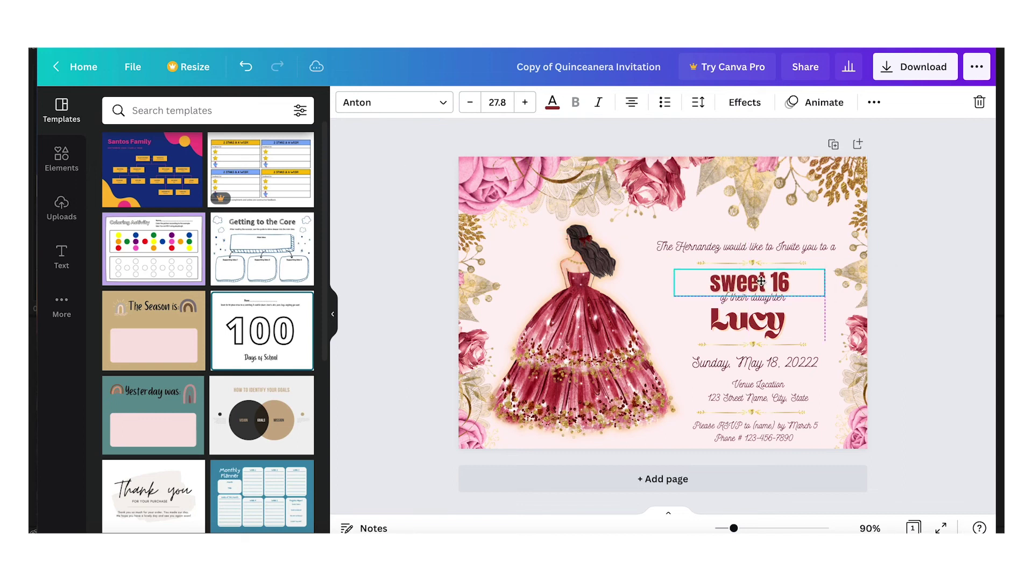
Return the "sweet 16" title to the Ahsing font, enlarge it and center it between the divider and "of their daughter"
left_click(383, 111)
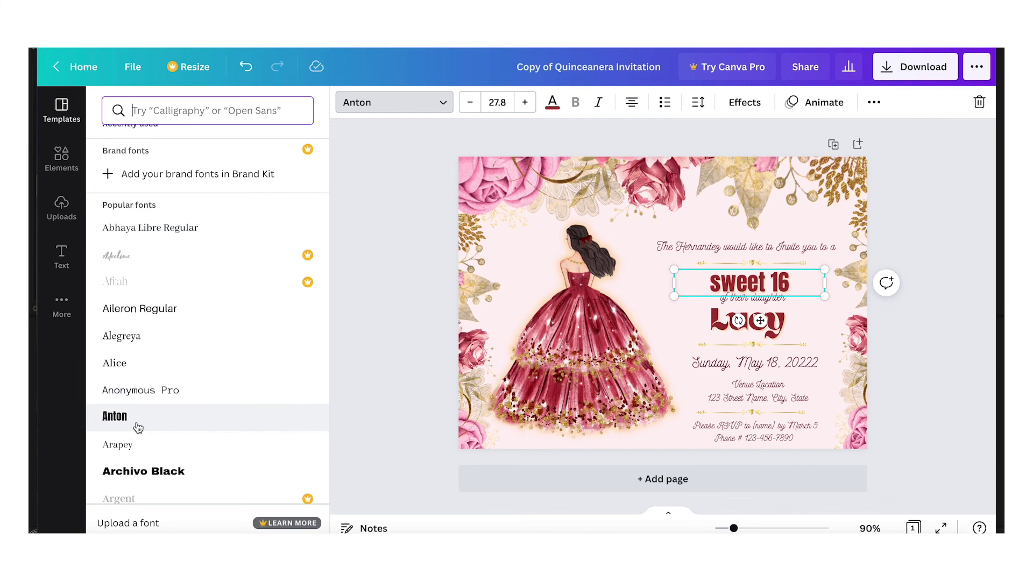
scroll(138, 427, "up", 5)
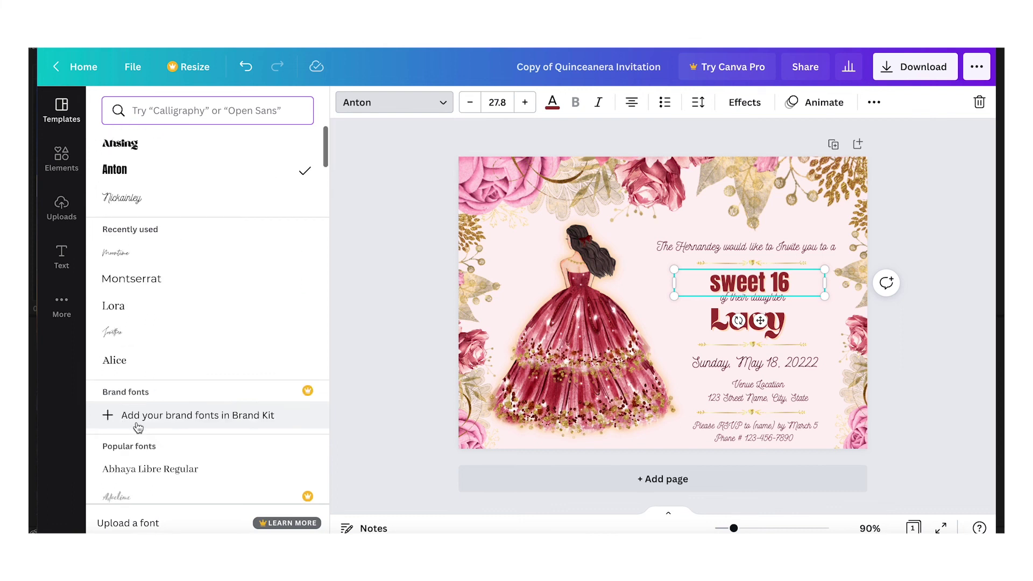
left_click(141, 145)
left_click_drag(669, 268, 640, 263)
left_click_drag(738, 282, 757, 282)
left_click(624, 337)
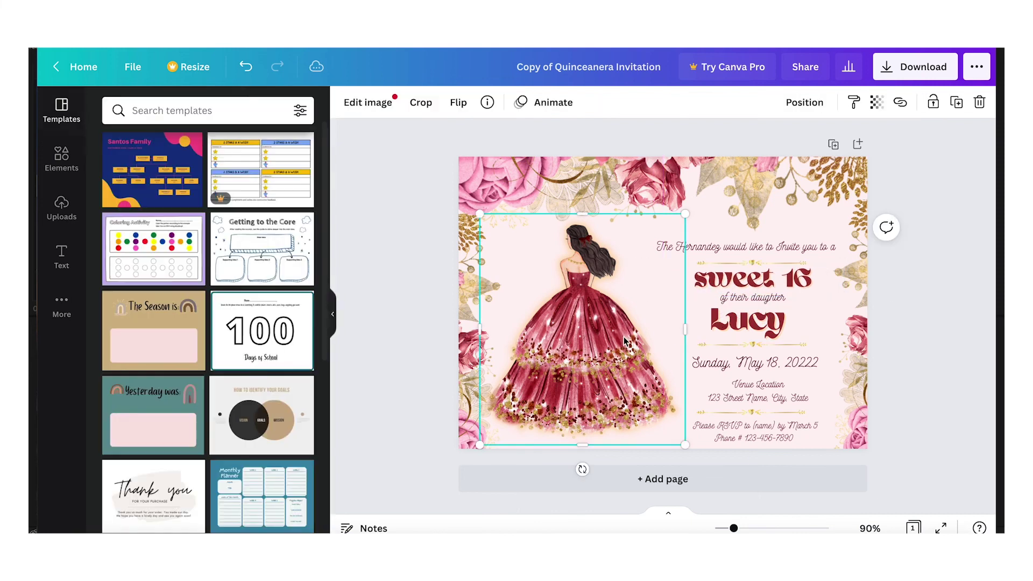
left_click(952, 363)
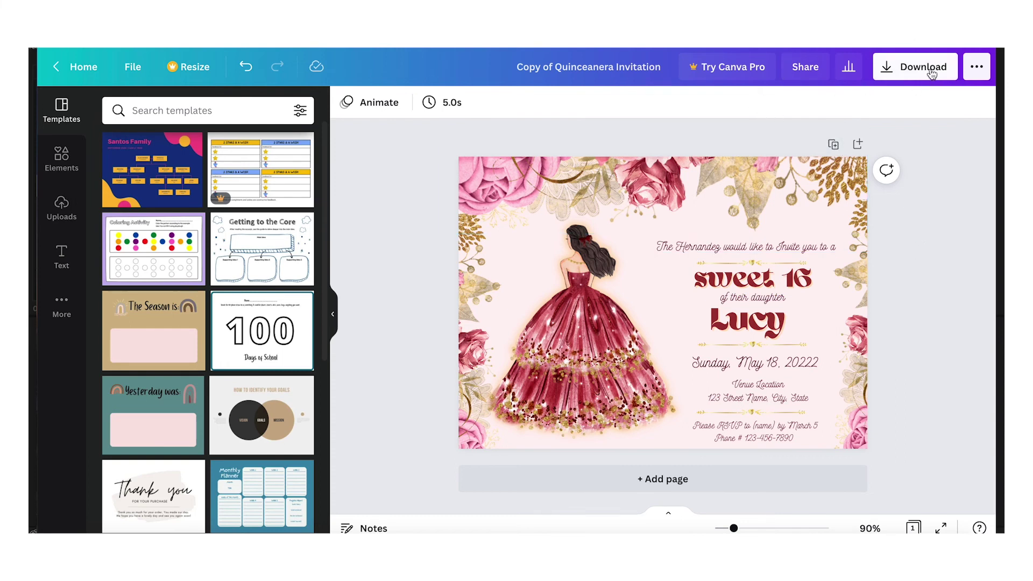
Examine the PNG download settings for the invitation, including the file types, size, background, compression and premium image charge
left_click(883, 71)
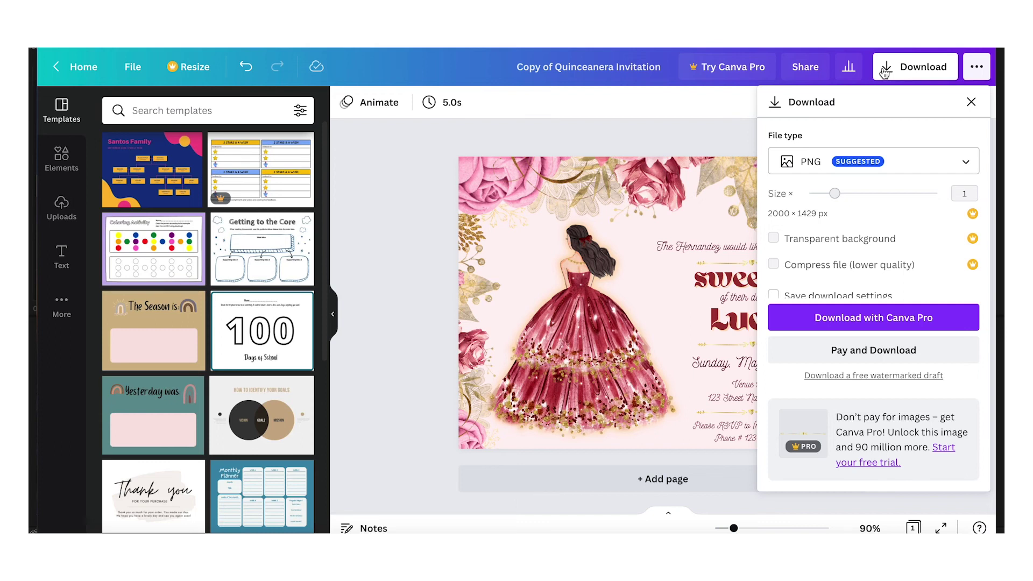
scroll(897, 216, "down", 1)
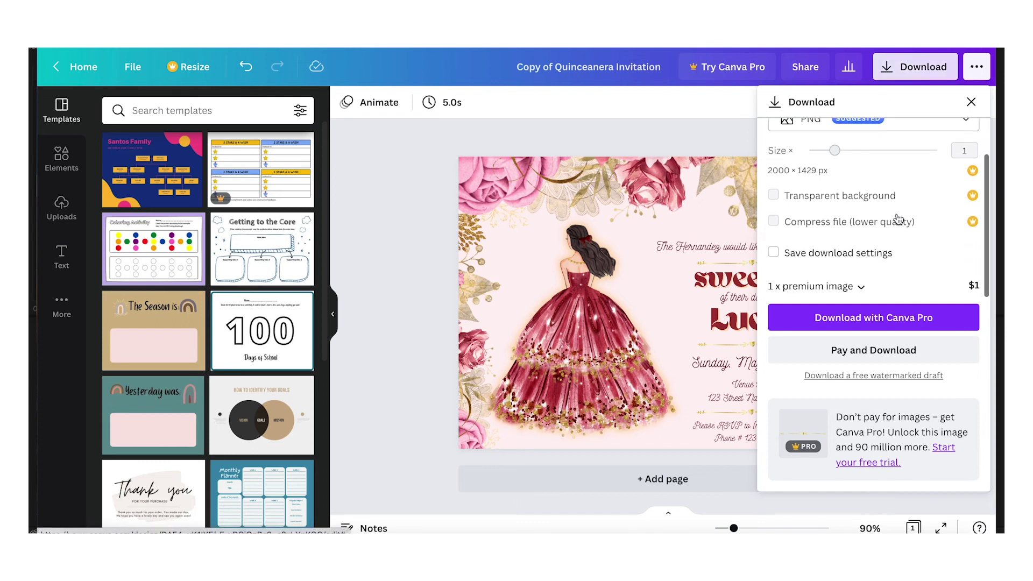
scroll(887, 202, "up", 1)
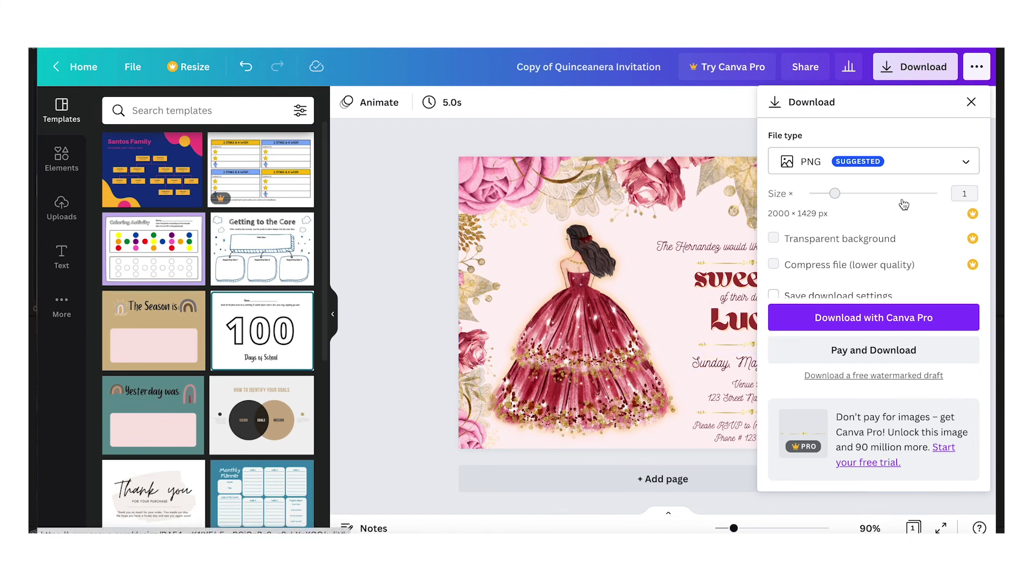
left_click(843, 197)
left_click(850, 106)
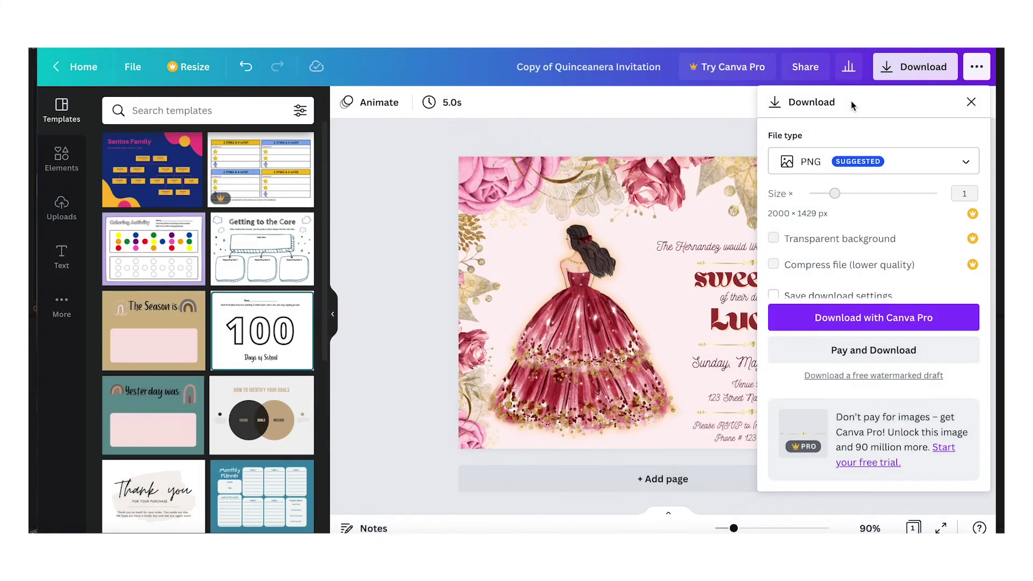
scroll(901, 244, "down", 1)
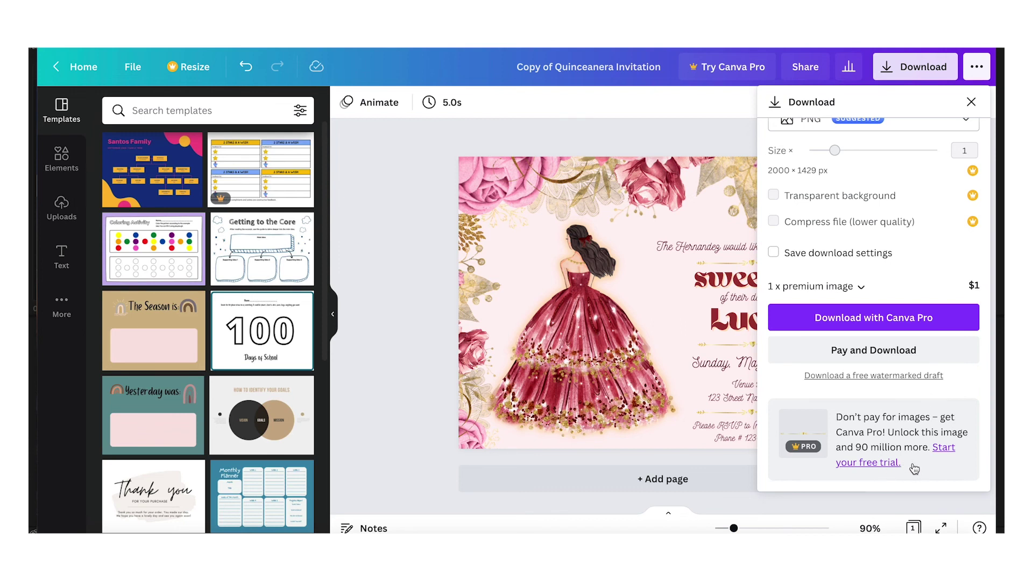
scroll(896, 197, "up", 1)
left_click(954, 162)
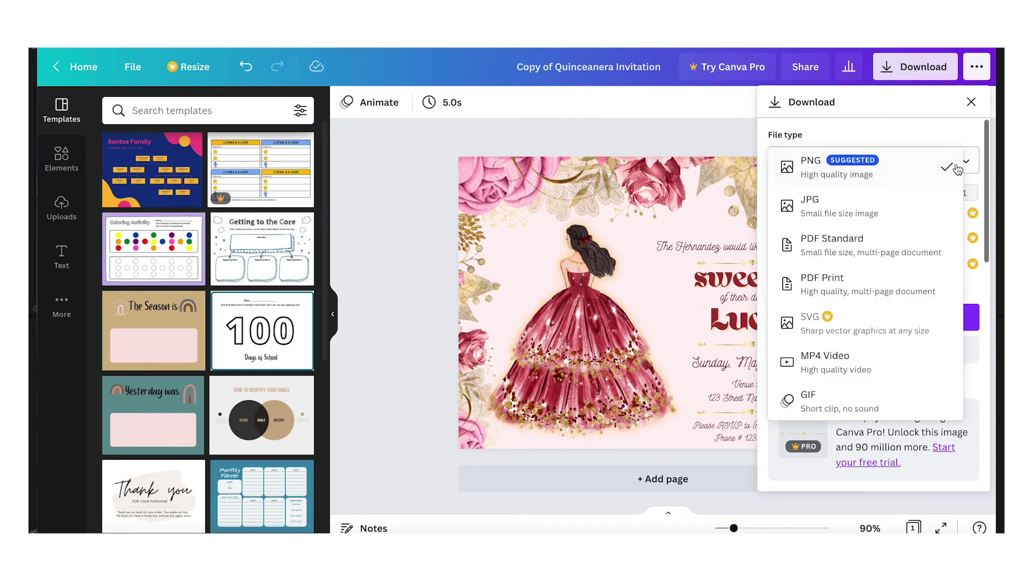
left_click(840, 167)
scroll(914, 185, "down", 2)
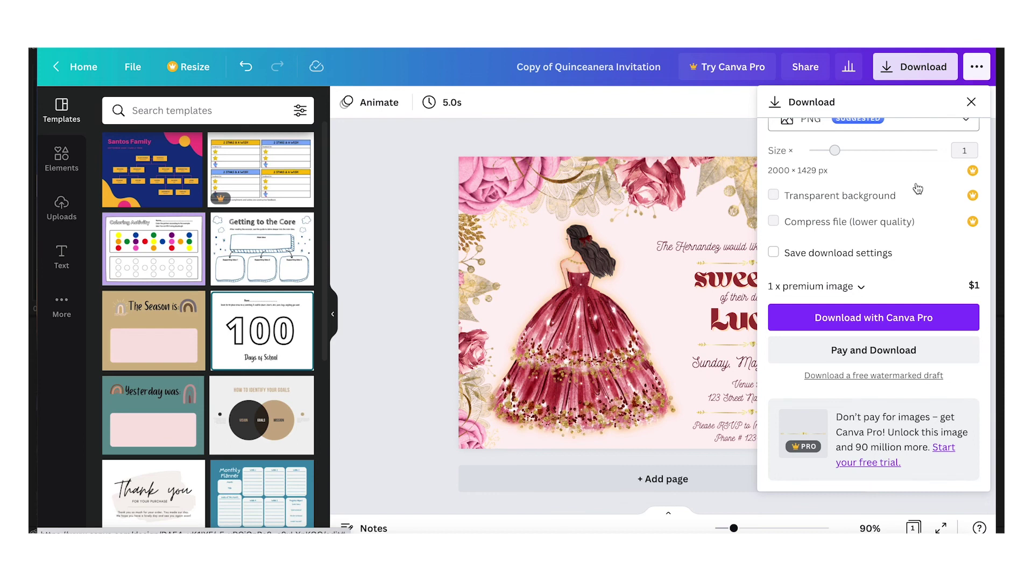
scroll(878, 234, "up", 2)
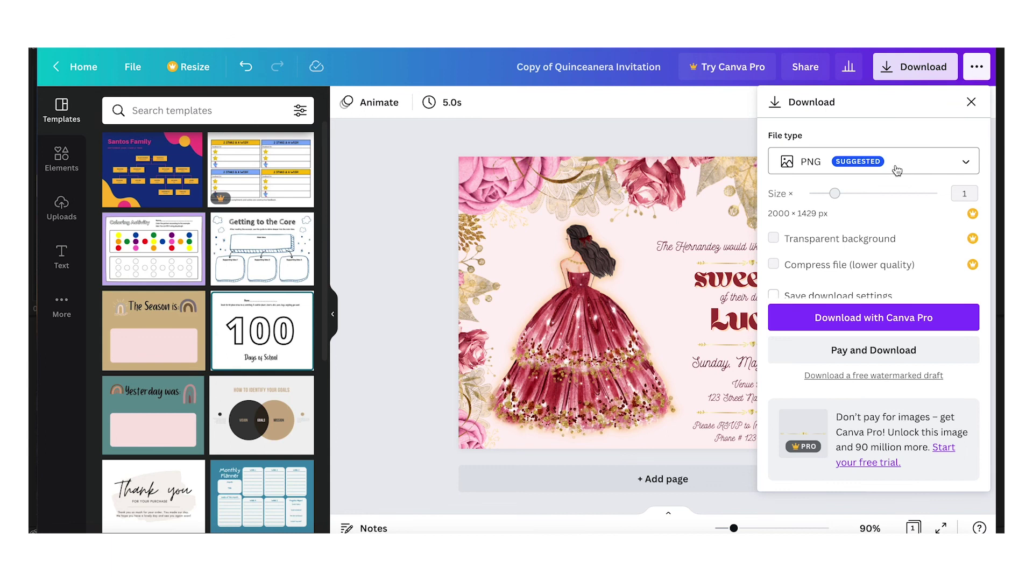
Switch the download file type to JPG to review its size and quality settings, and return it to PNG
left_click(897, 169)
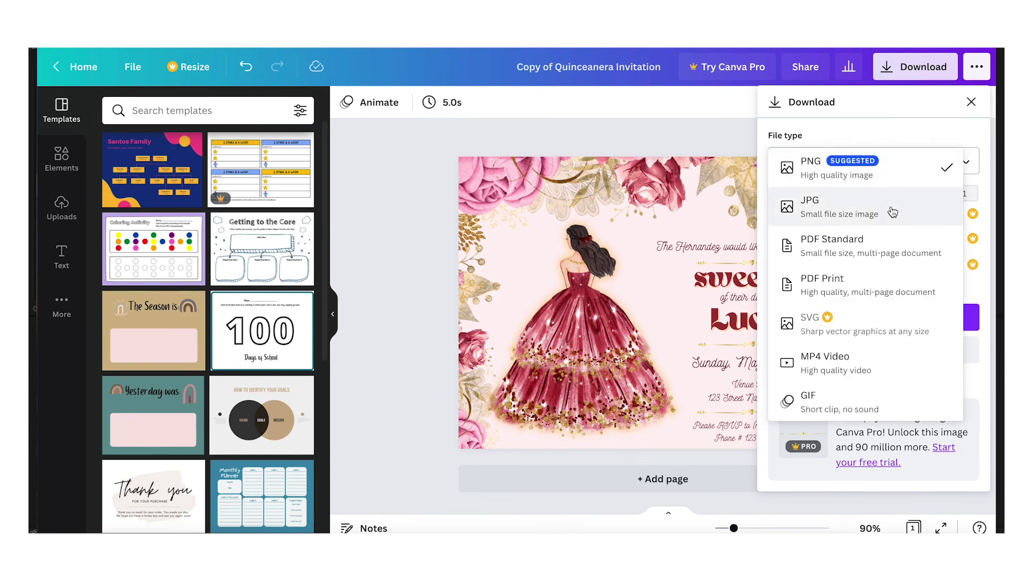
left_click(861, 207)
scroll(886, 247, "down", 1)
scroll(886, 248, "up", 1)
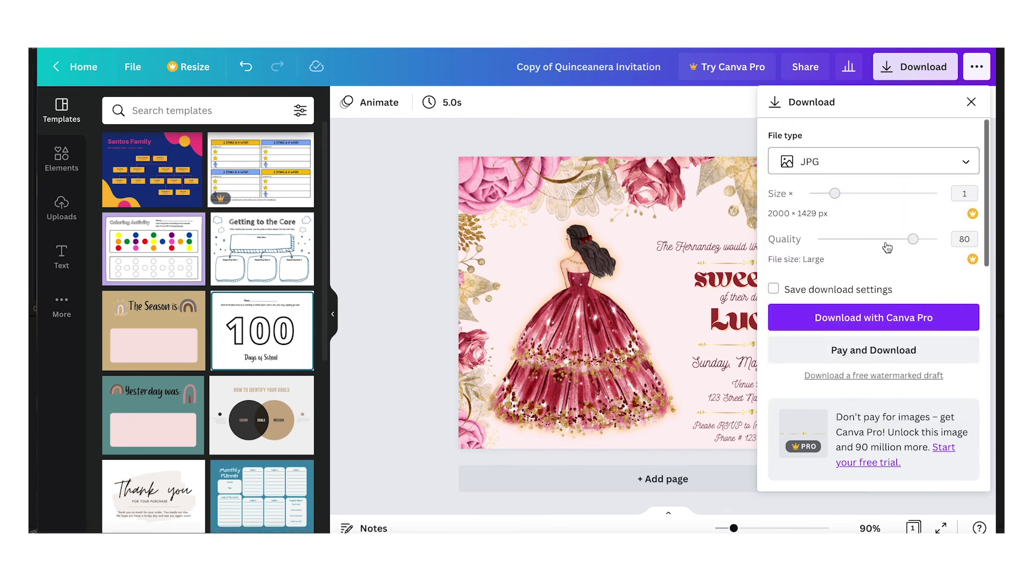
left_click(867, 170)
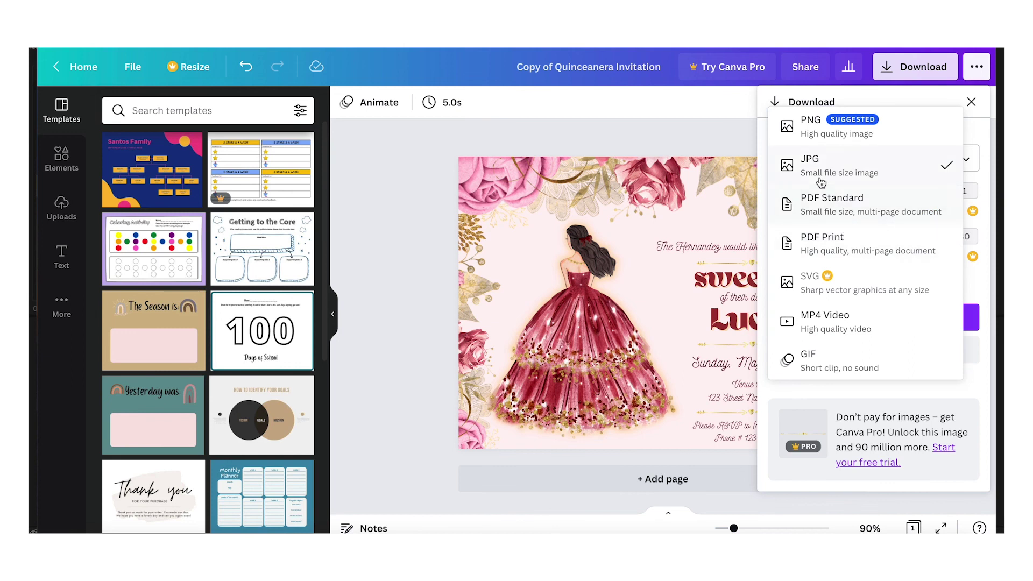
left_click(838, 131)
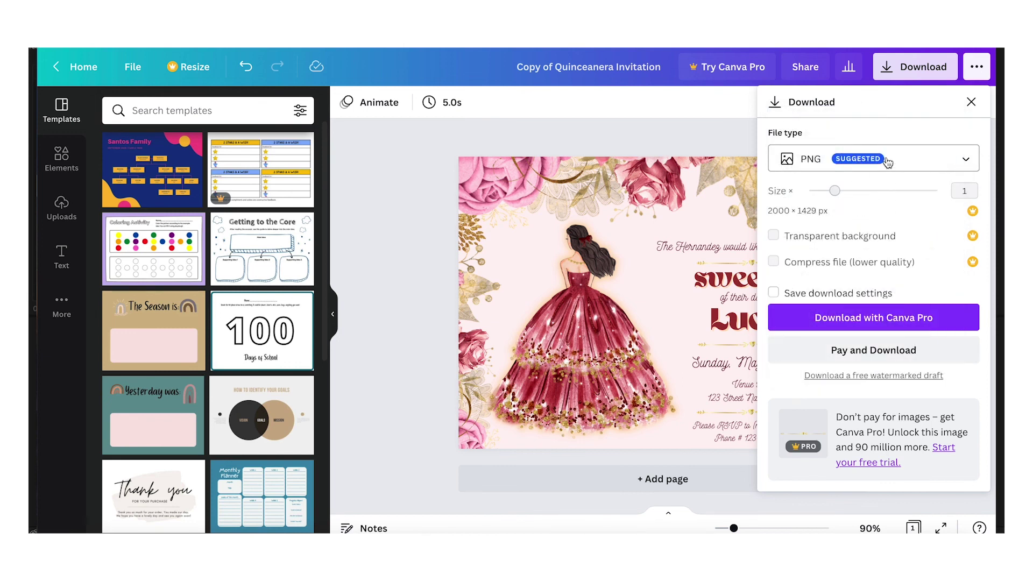
Compare the PDF Standard and PDF Print download settings and close the download options without downloading
left_click(888, 162)
left_click(858, 238)
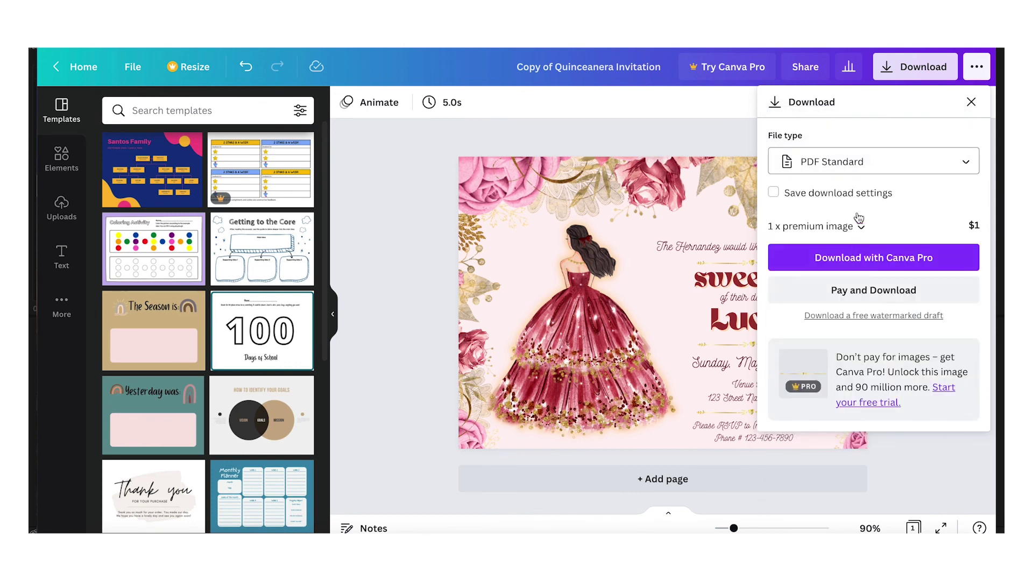
left_click(876, 162)
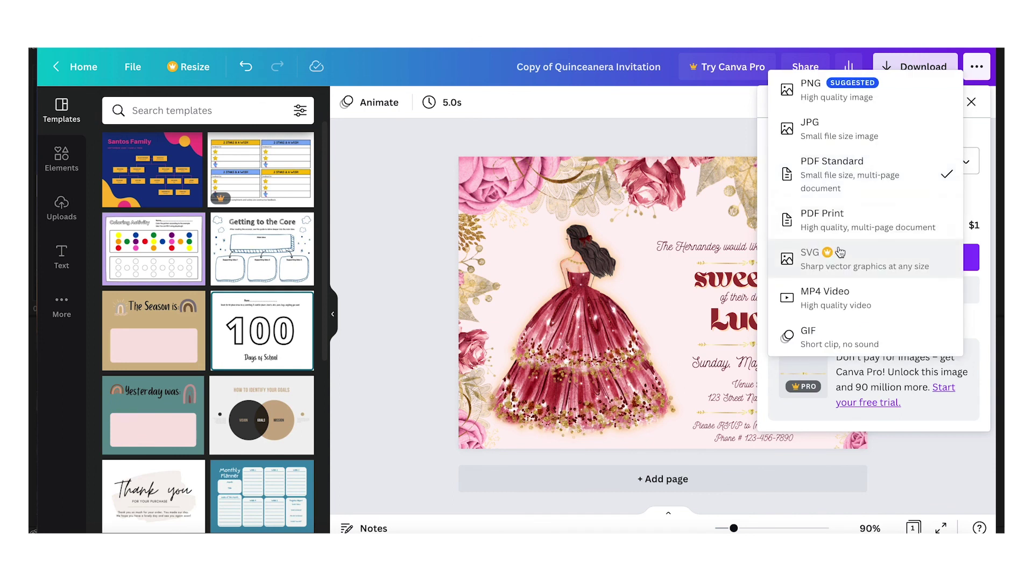
left_click(846, 221)
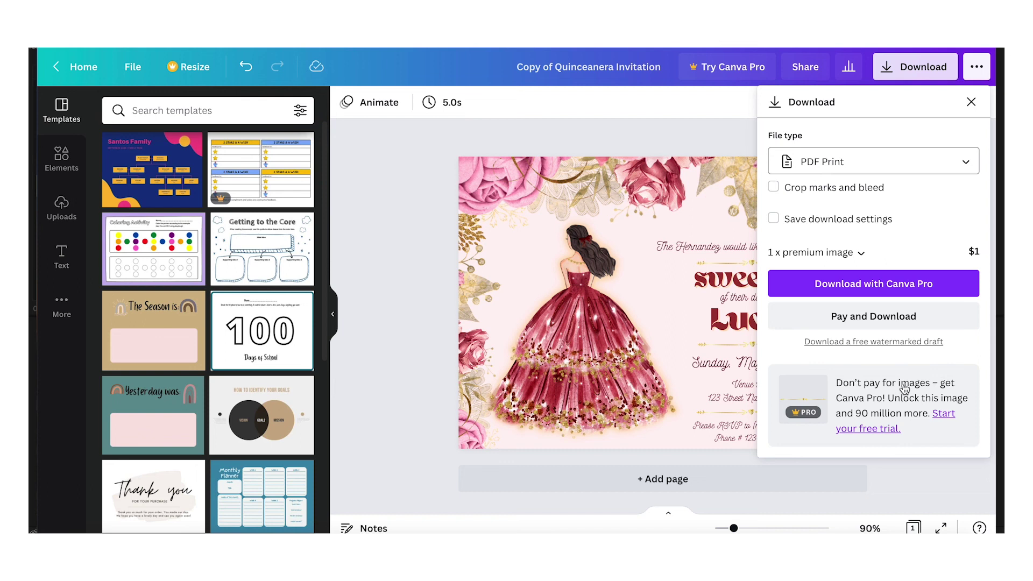
left_click(720, 145)
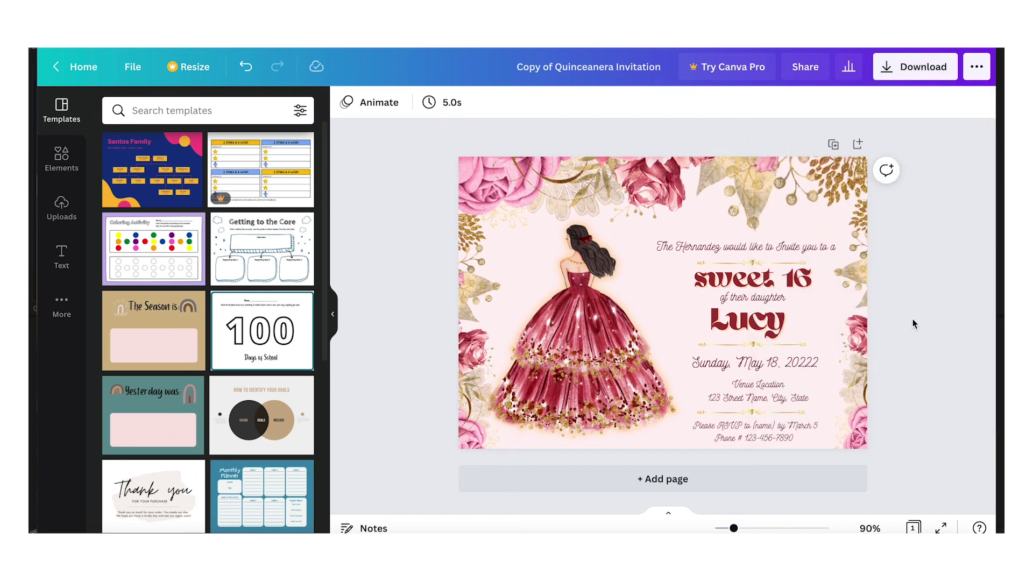